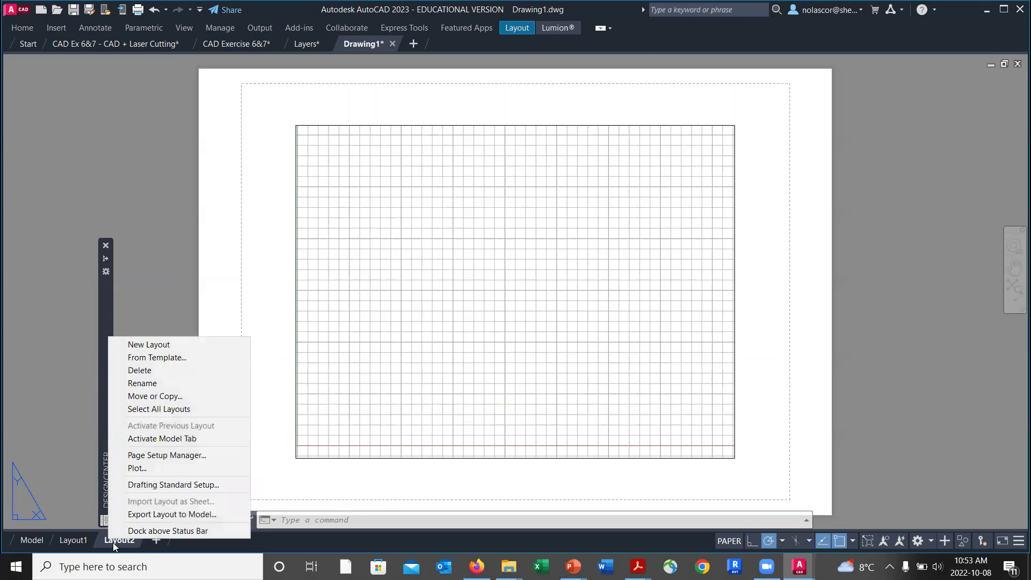
- Modify the page setup of Layout2 to use Microsoft Print to PDF as the plotter
left_click(198, 455)
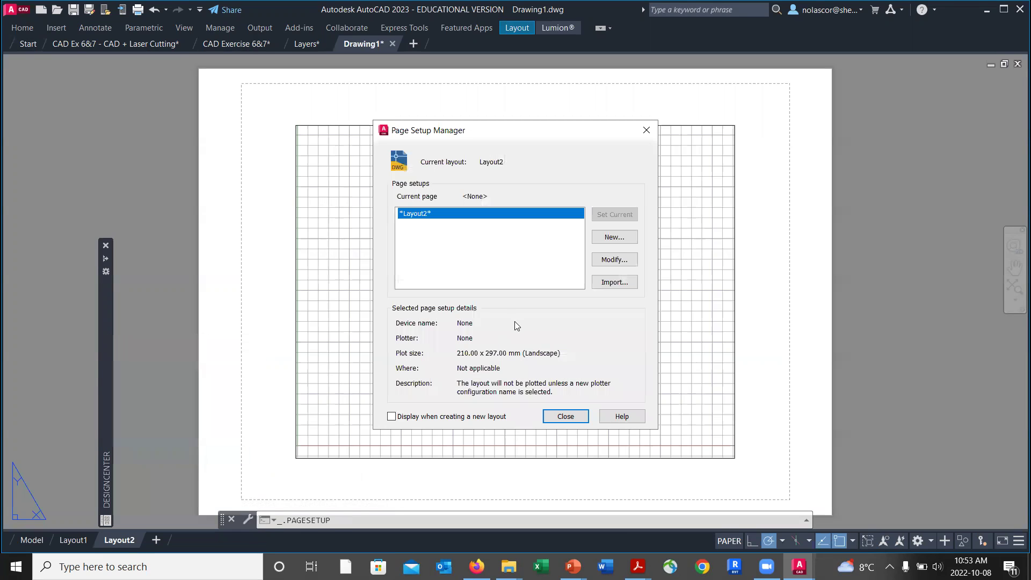
left_click(613, 259)
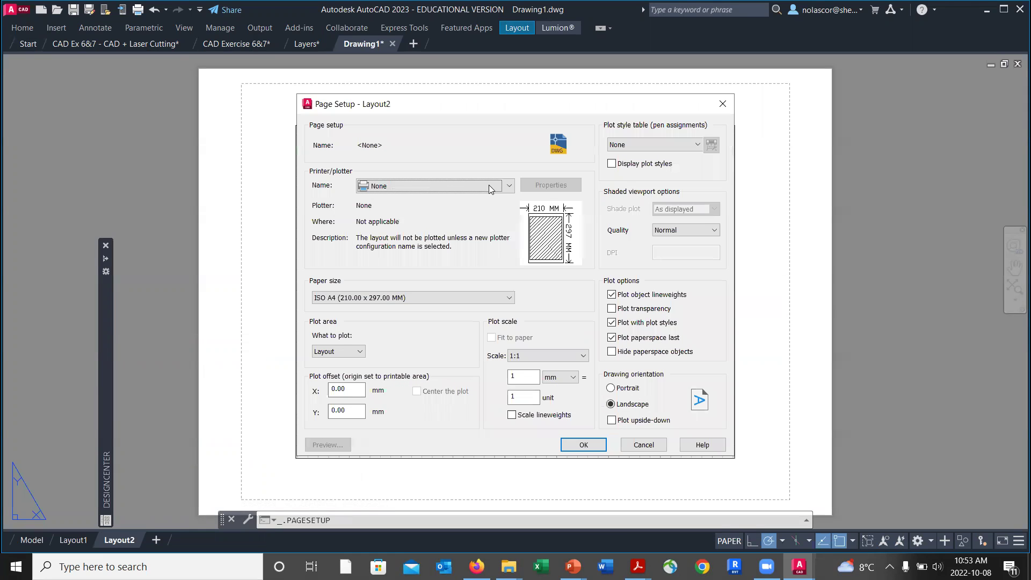
left_click(510, 187)
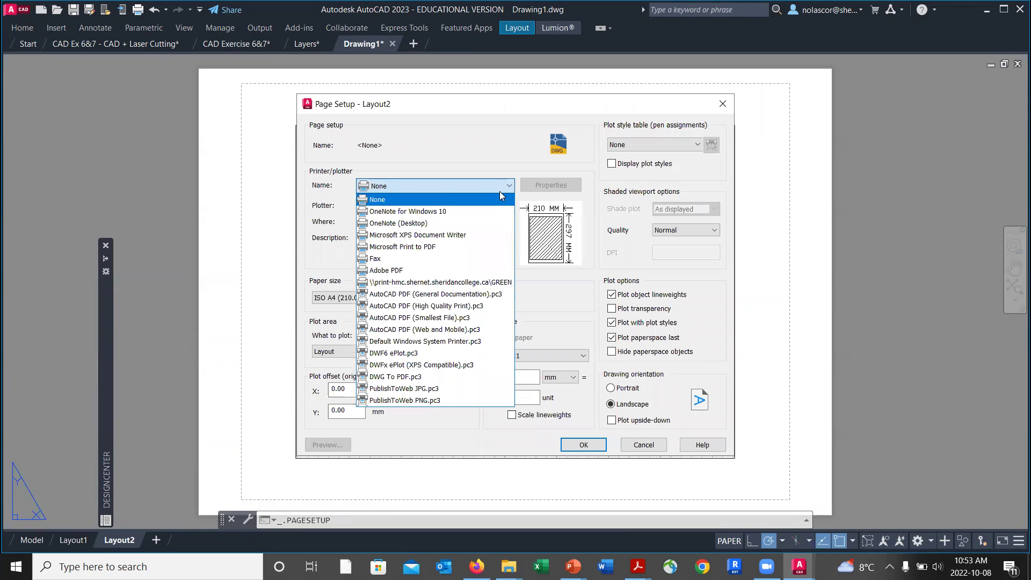
left_click(477, 248)
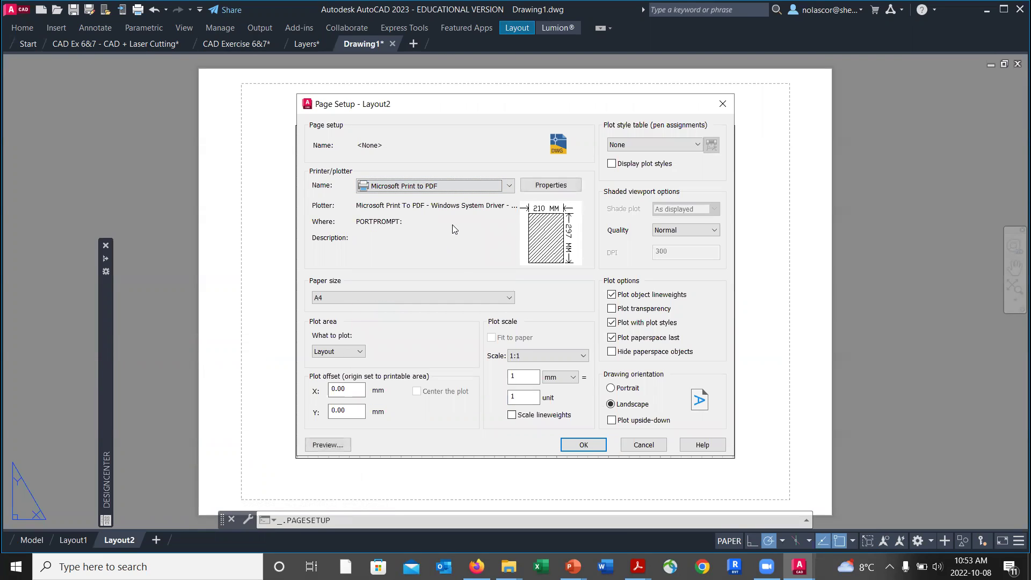
- Set the layout's paper size to Tabloid and its plot scale units to mm
left_click(457, 297)
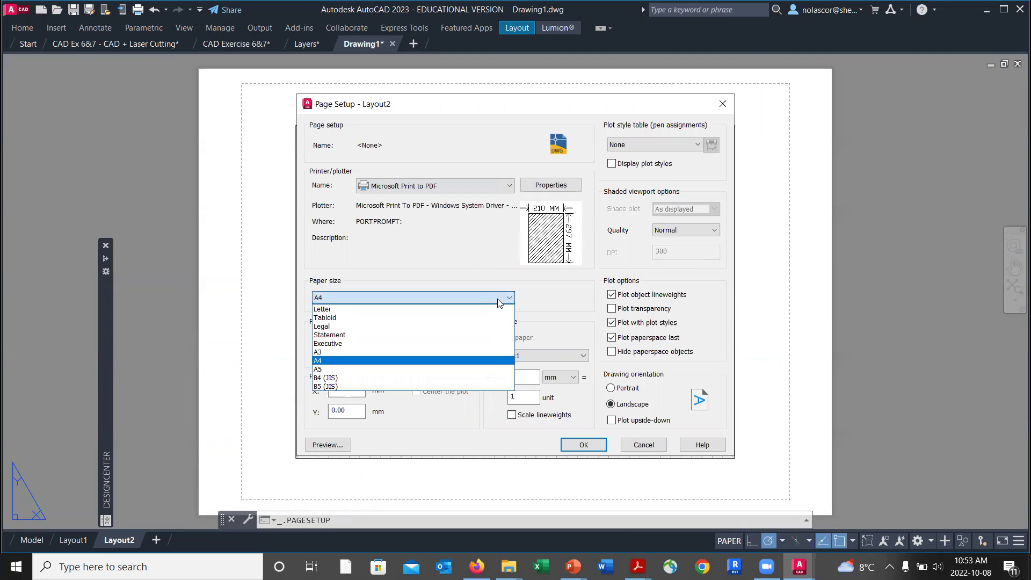
left_click(457, 318)
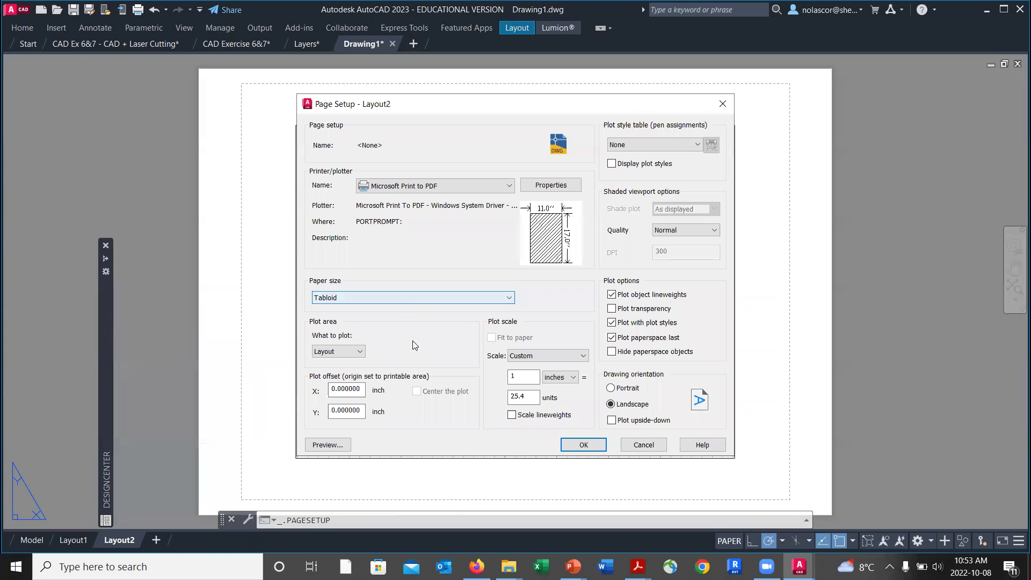
left_click(573, 377)
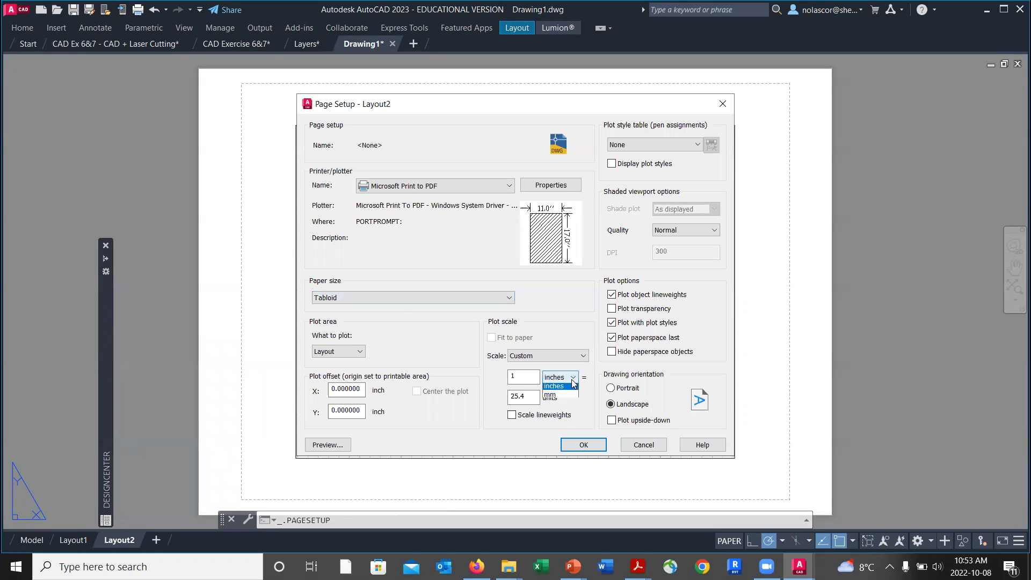
left_click(564, 397)
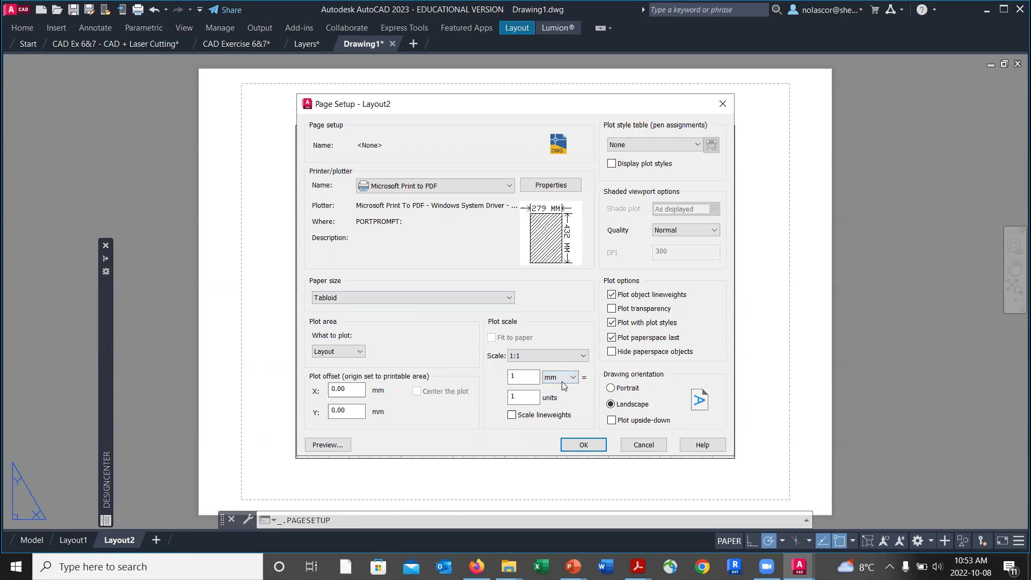
- Switch the plot scale units between inches and mm to compare the paper dimensions, ending on mm
left_click(561, 379)
left_click(560, 388)
left_click(571, 379)
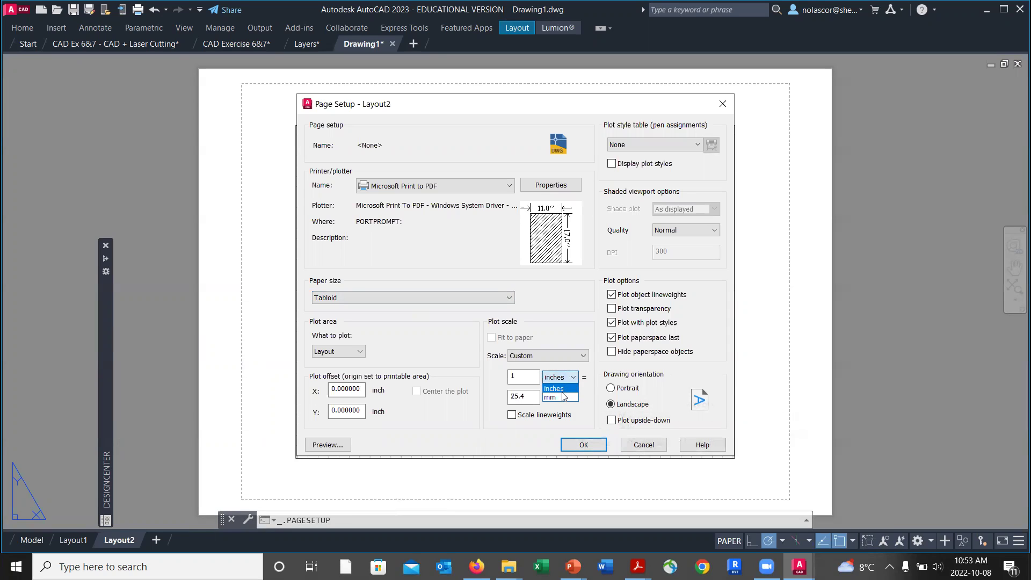
left_click(562, 396)
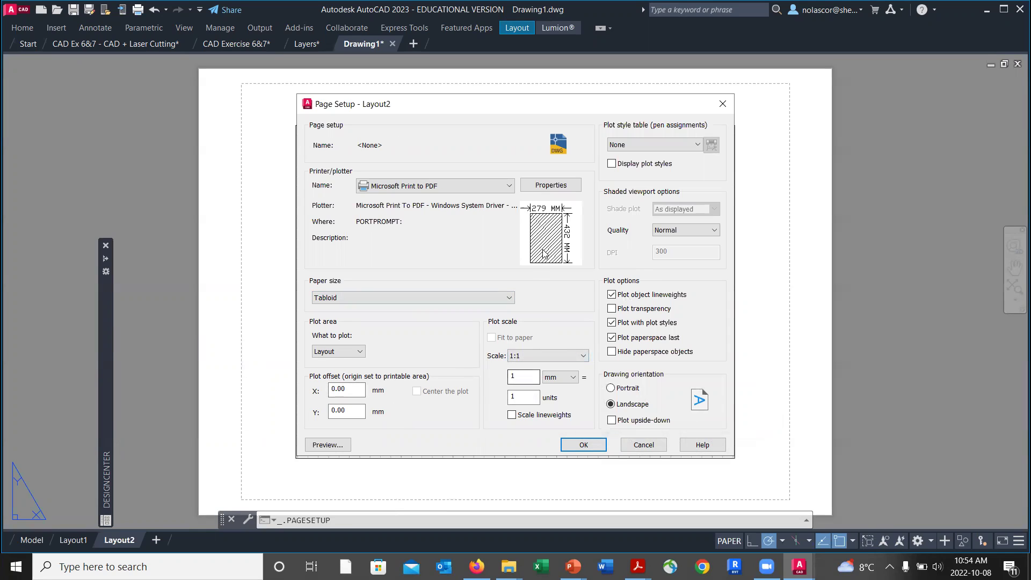
mouse_move(590, 260)
left_click(568, 377)
left_click(569, 389)
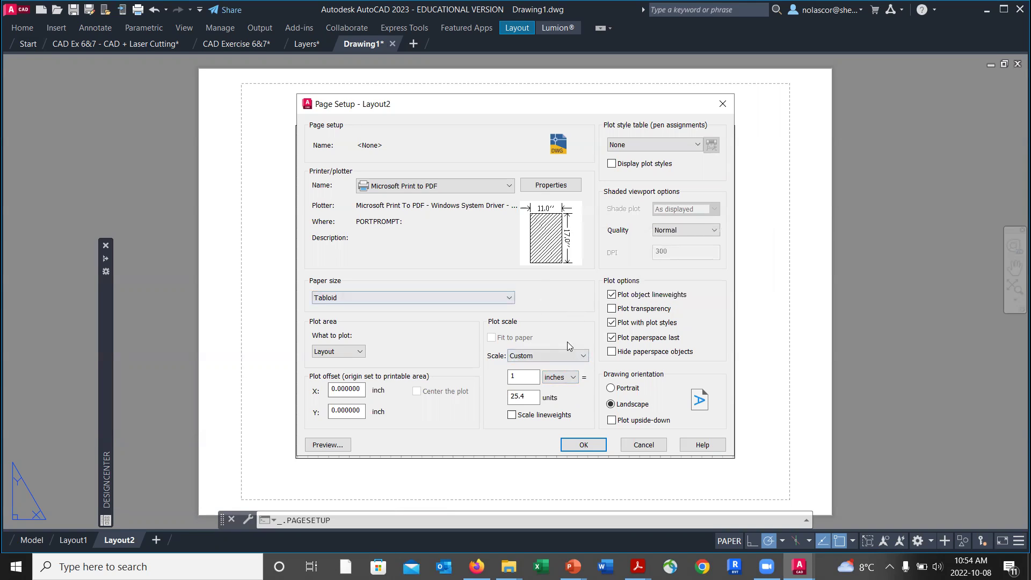
left_click(575, 380)
left_click(558, 386)
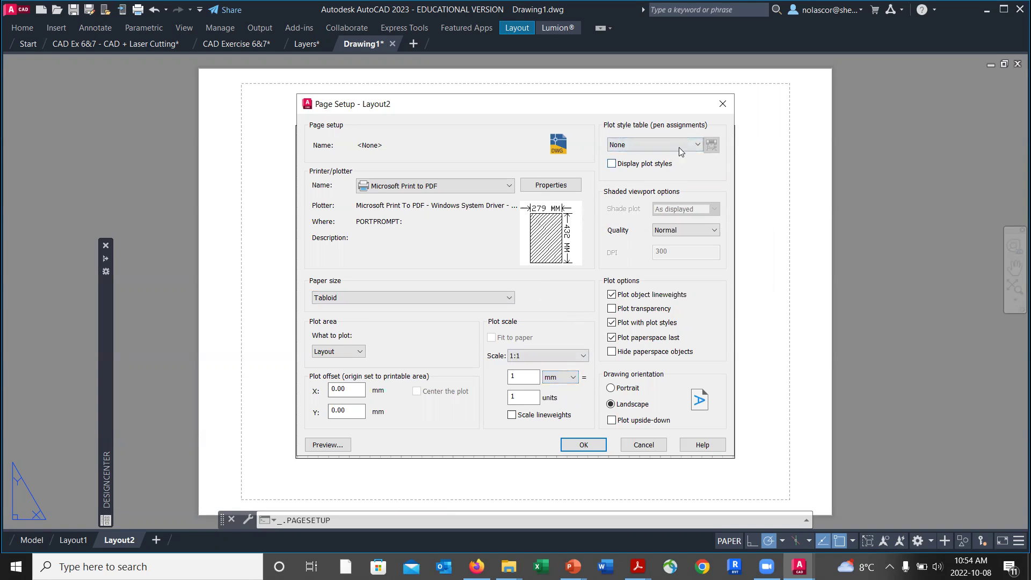
- Create a color-dependent plot style table from scratch named Archrn and assign it to the layout
left_click(694, 146)
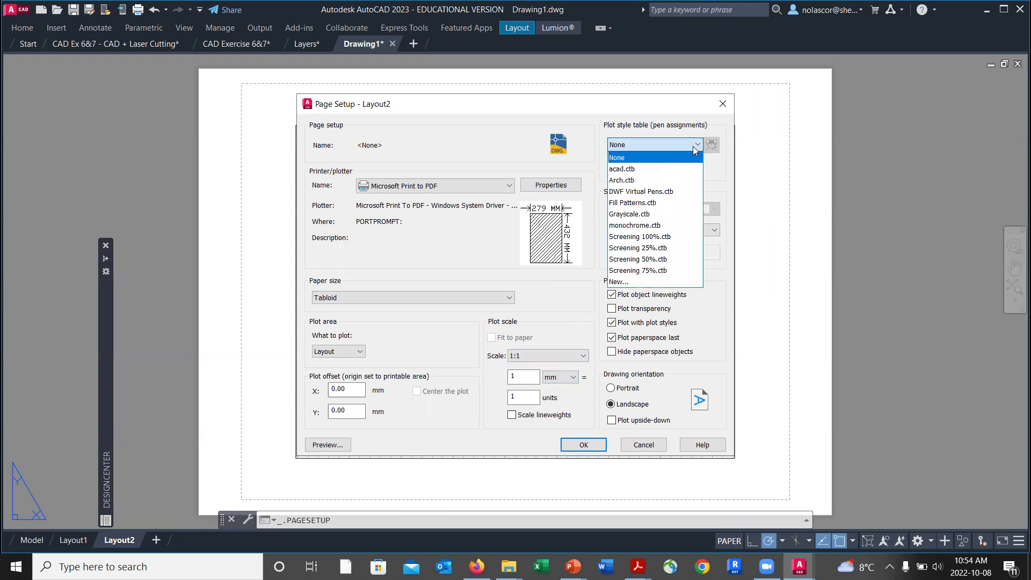
left_click(659, 180)
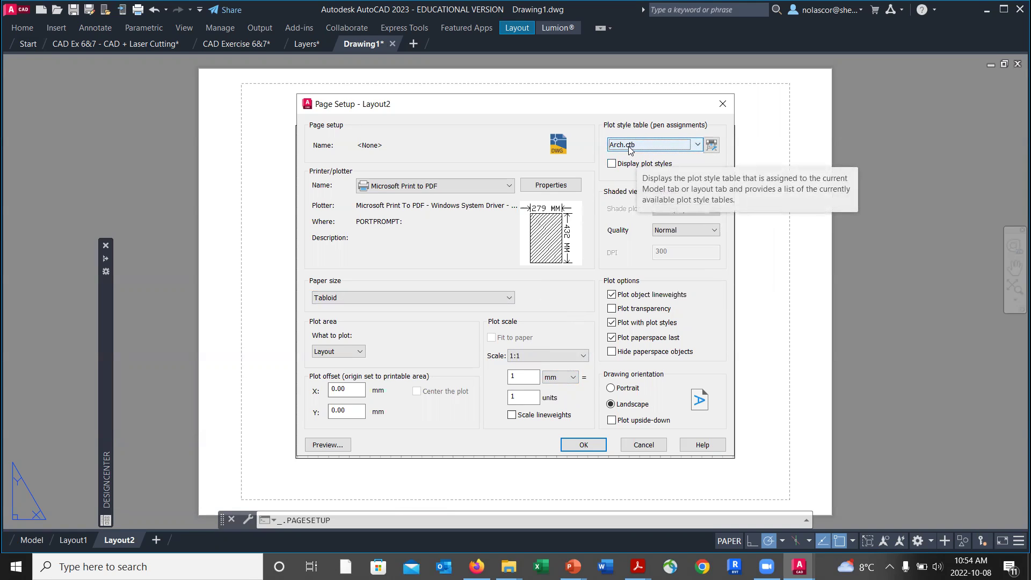
left_click(696, 145)
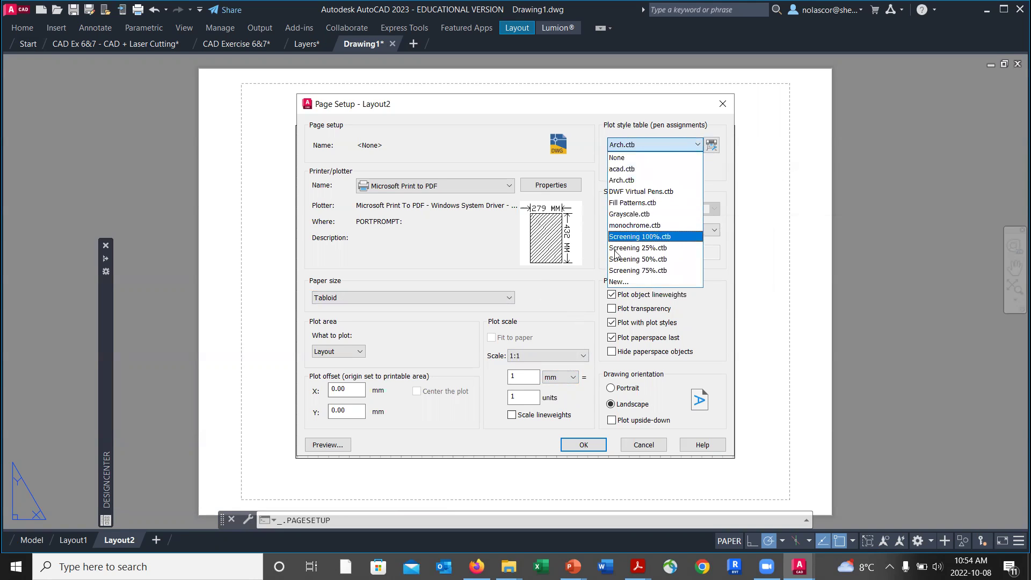
left_click(627, 282)
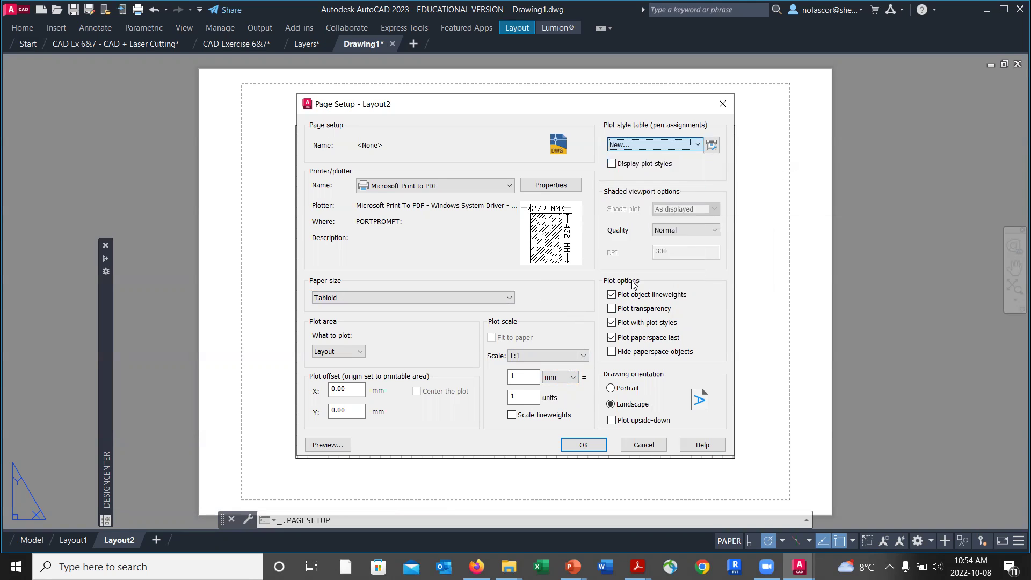
left_click(455, 244)
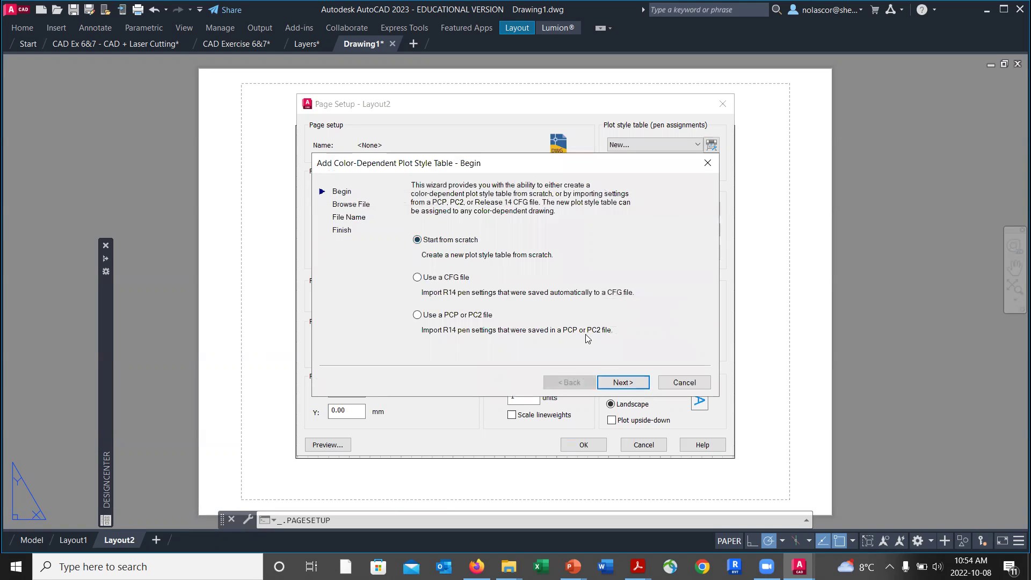
left_click(619, 379)
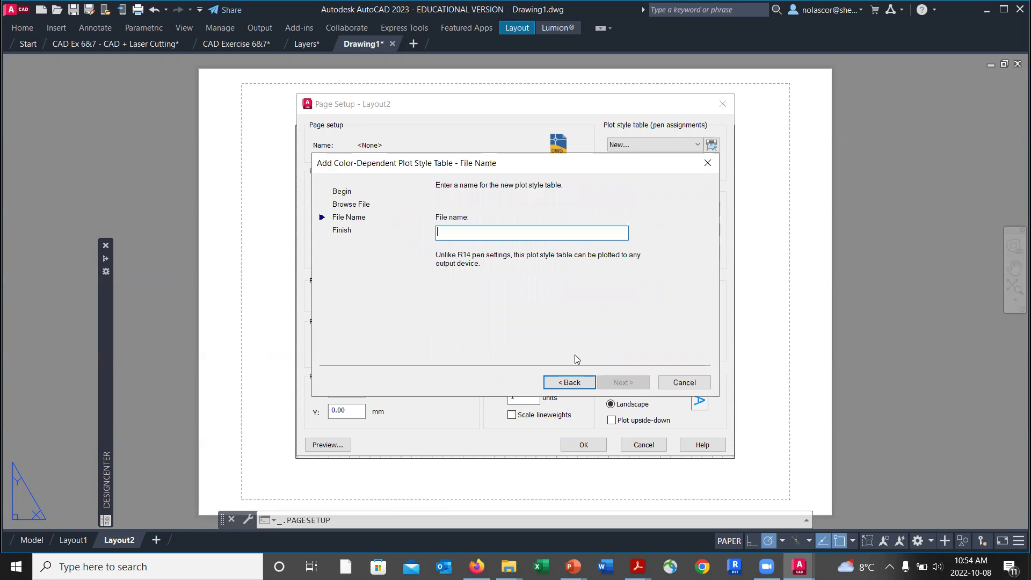
type("Arch")
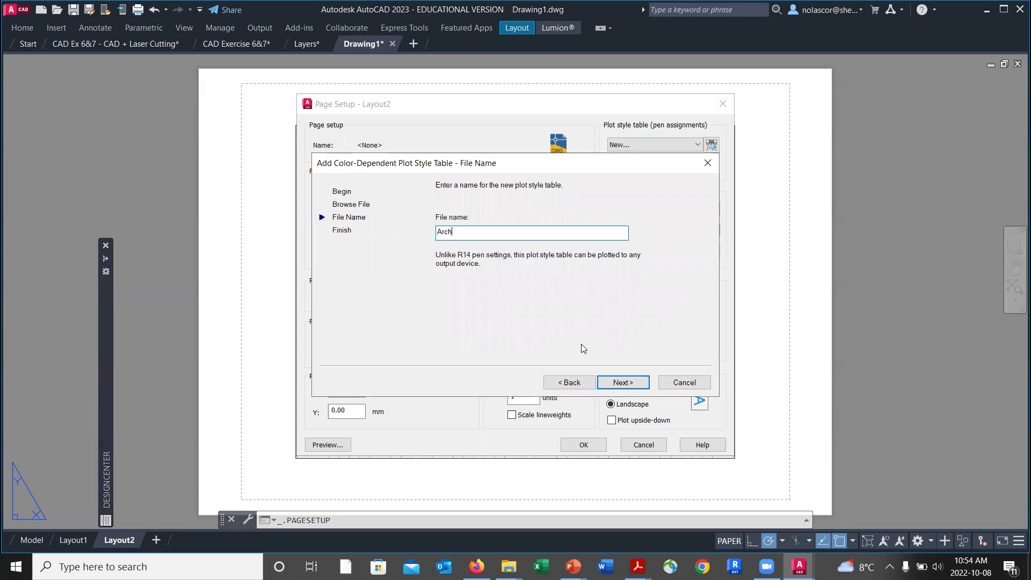
type("m")
left_click(617, 384)
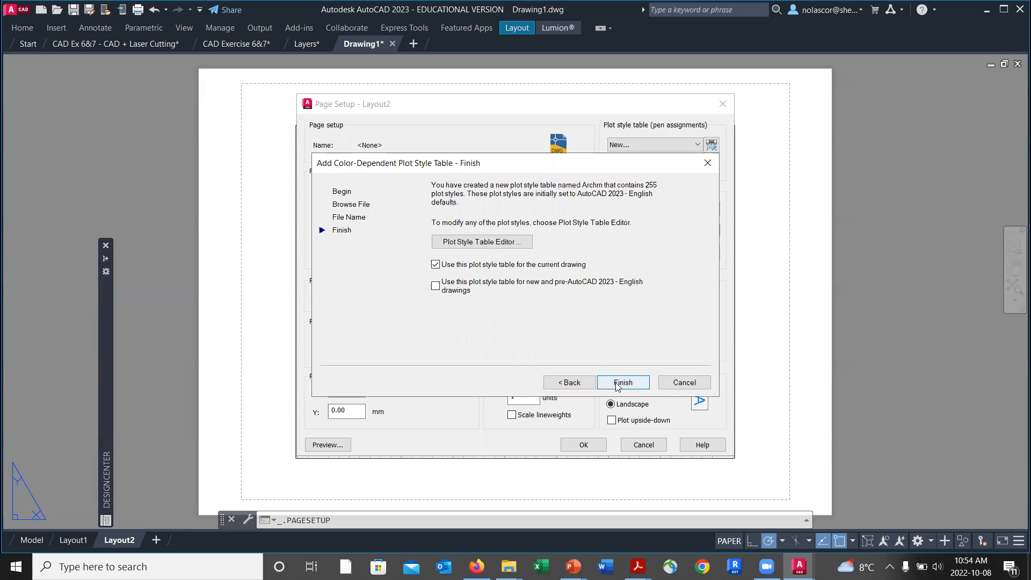
left_click(624, 383)
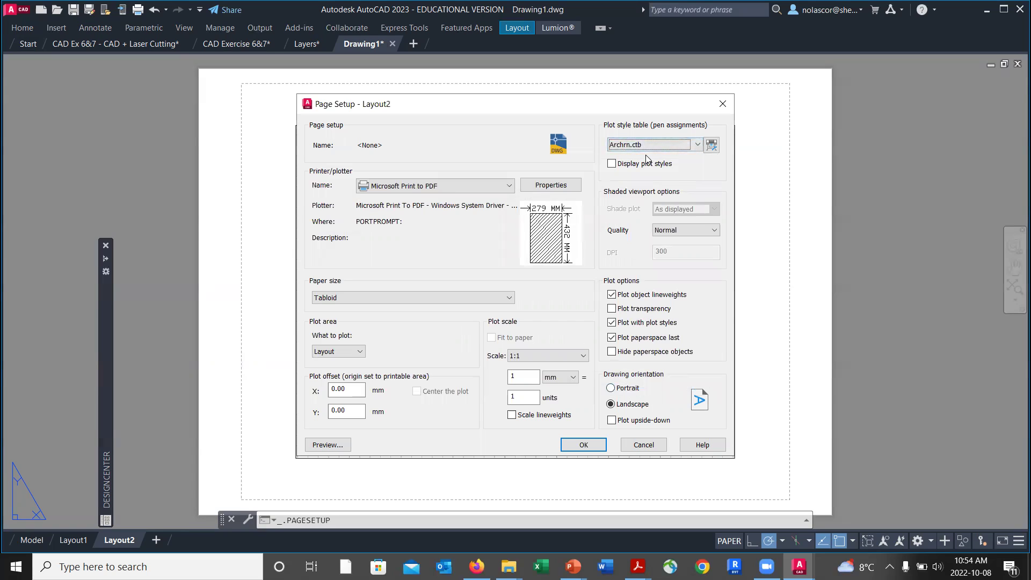
- Open the Archrn.ctb plot style table for editing and look over the plot color choices for Color 1
left_click(712, 145)
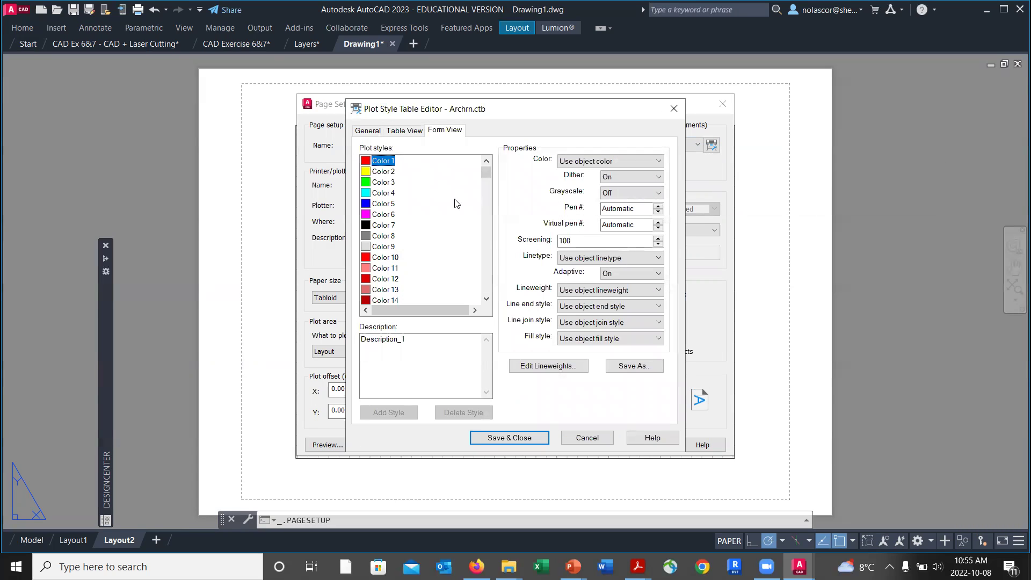
left_click(642, 160)
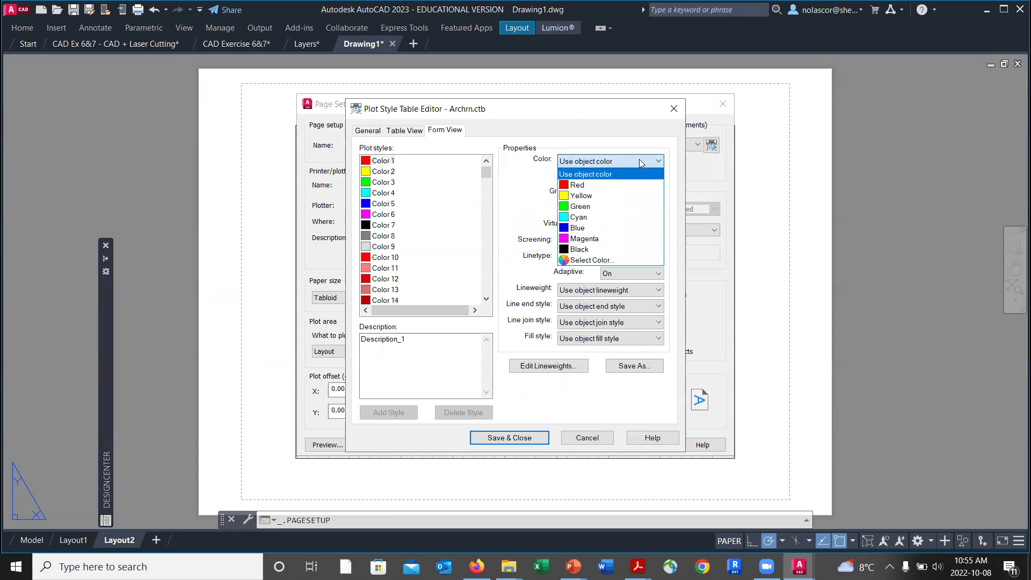
left_click(638, 160)
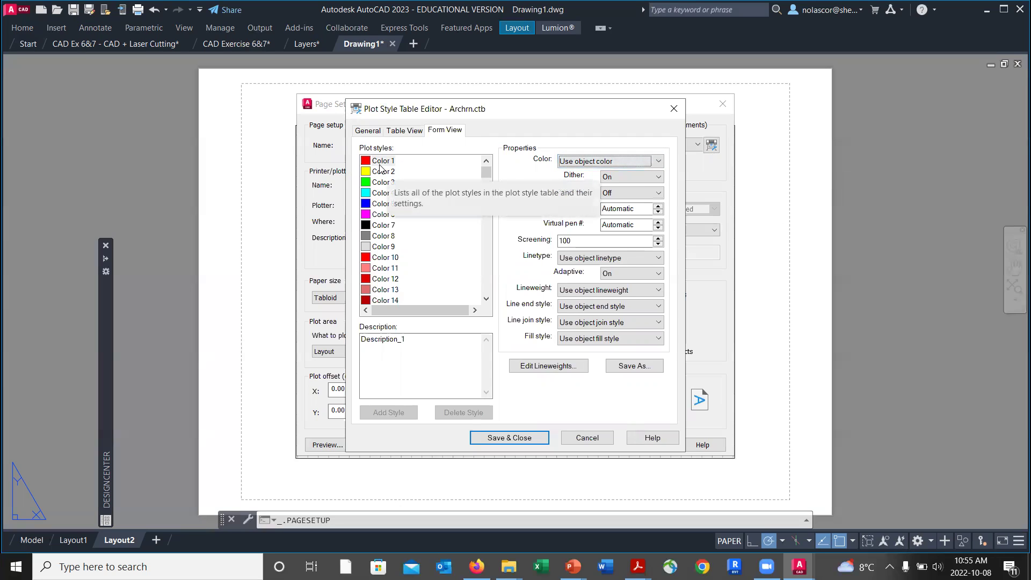
left_click(661, 161)
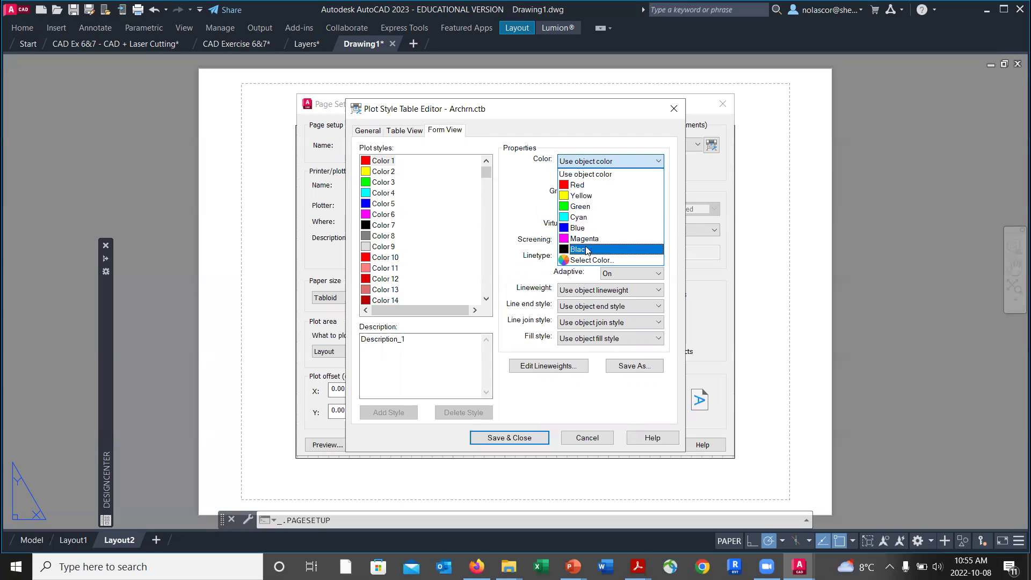
left_click(518, 200)
- Set the plot color of Colors 1 through 8 to Black in the plot style table
left_click(377, 161)
left_click(411, 229, "shift")
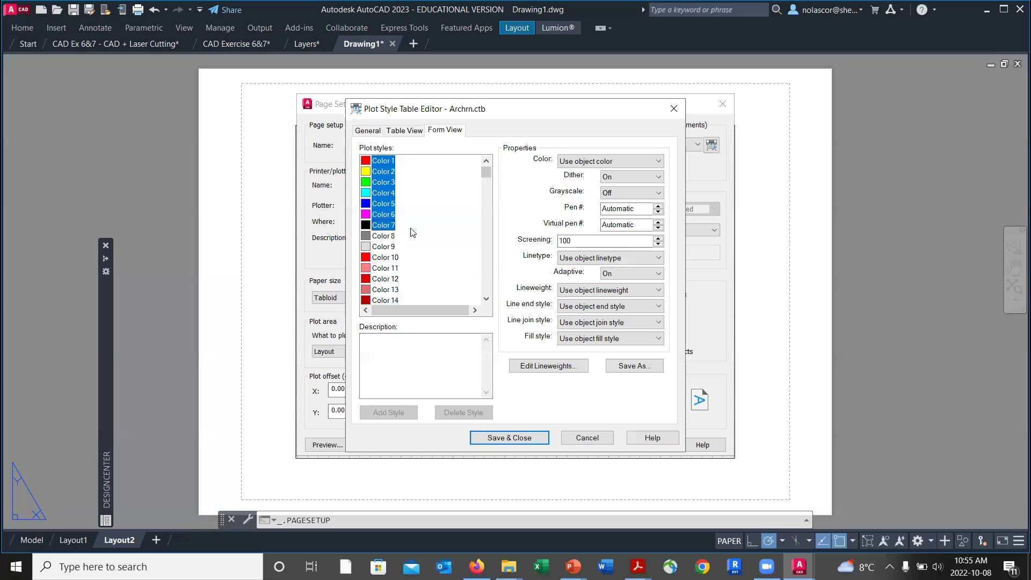
left_click(645, 159)
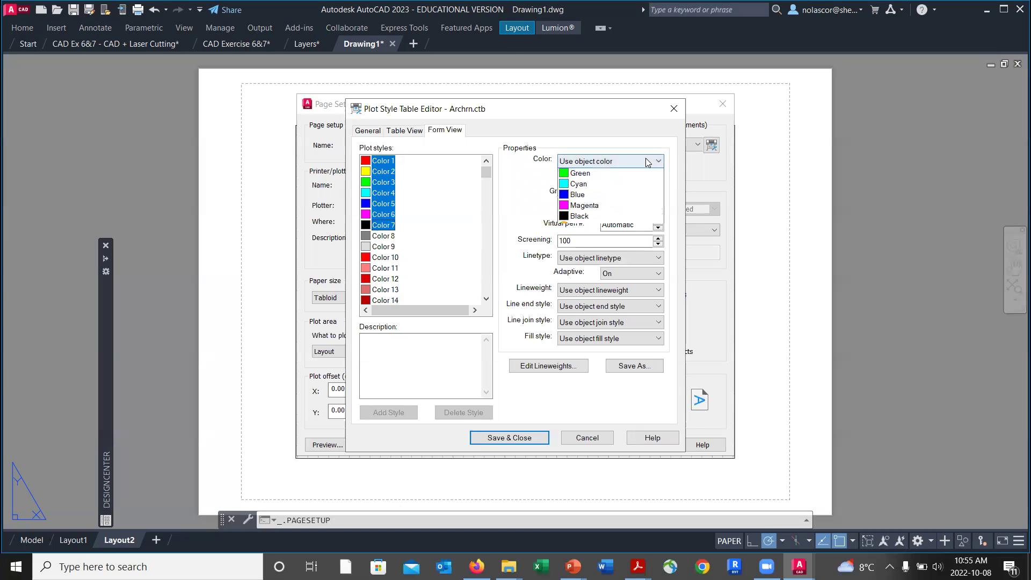
left_click(584, 250)
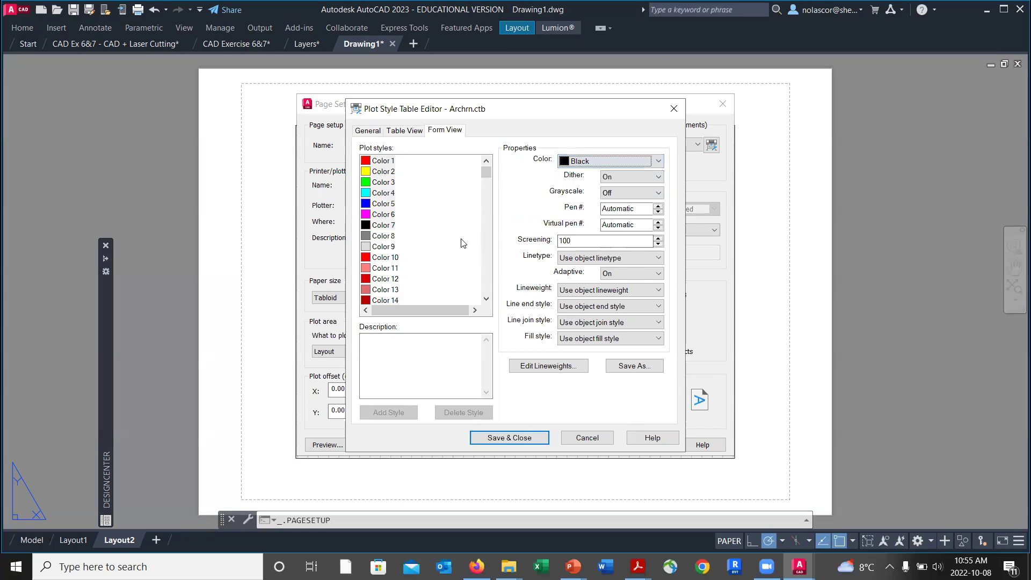
left_click(386, 237)
left_click(627, 160)
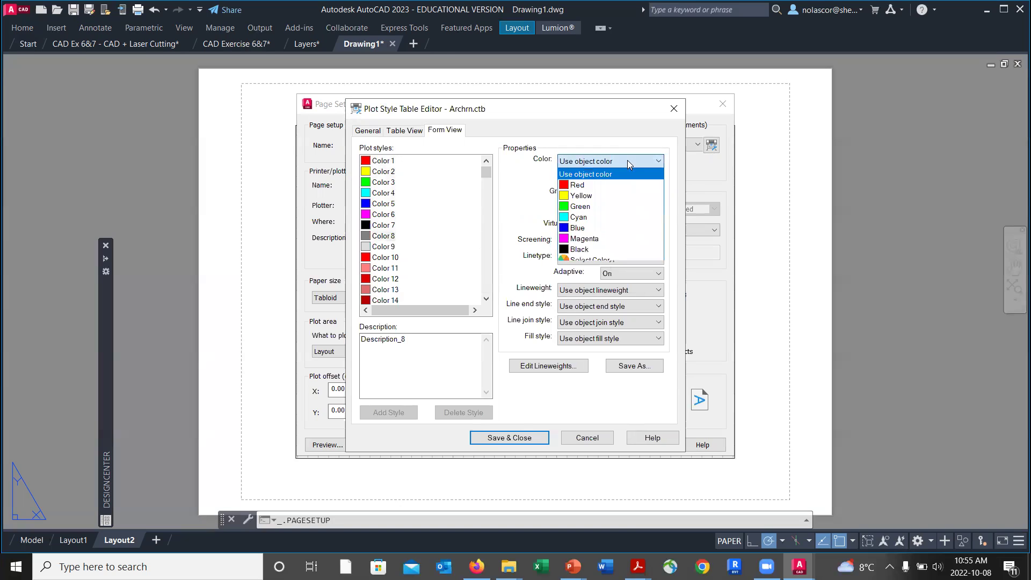
left_click(590, 249)
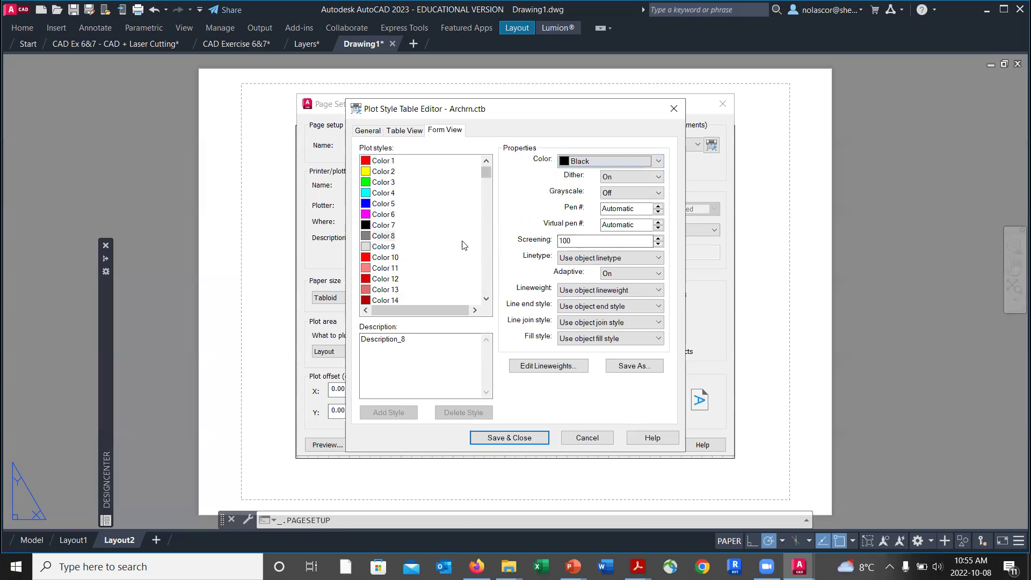
- Select Color 9, examine the color charts in chroma.pdf and Chroma Grey Scale.pdf in Acrobat, and switch back to AutoCAD
left_click(464, 247)
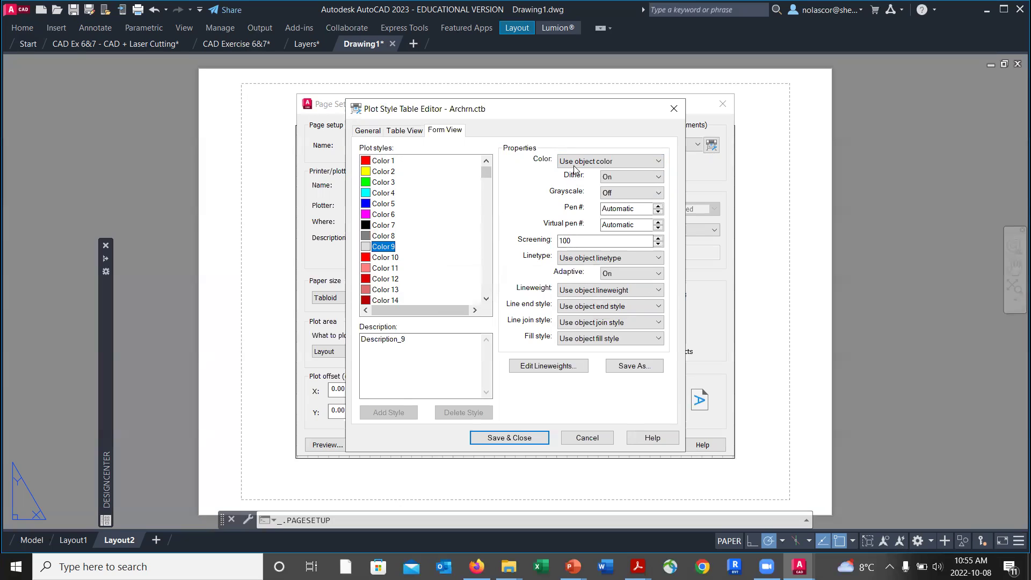
left_click(639, 564)
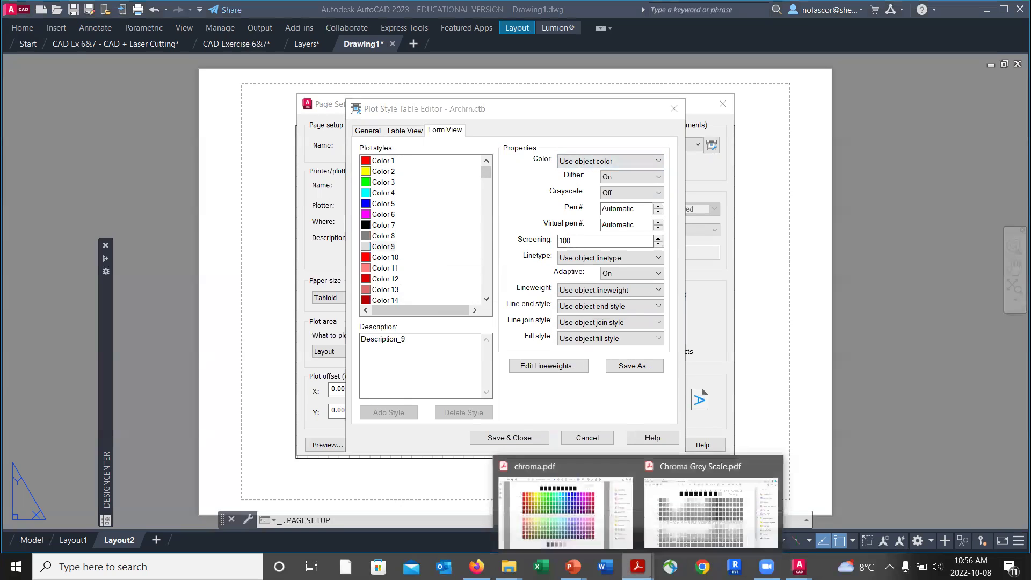
left_click(593, 523)
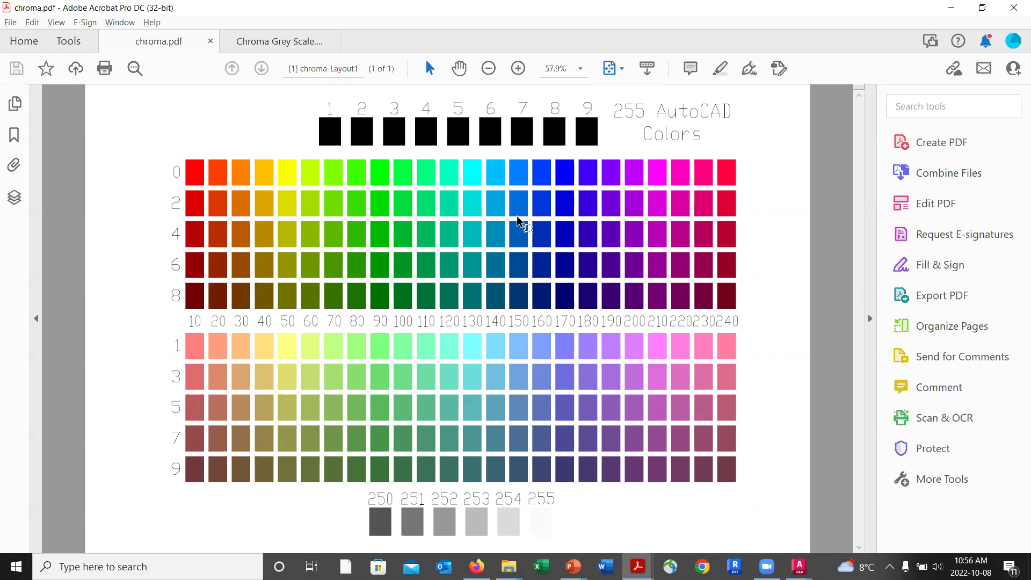
left_click(282, 41)
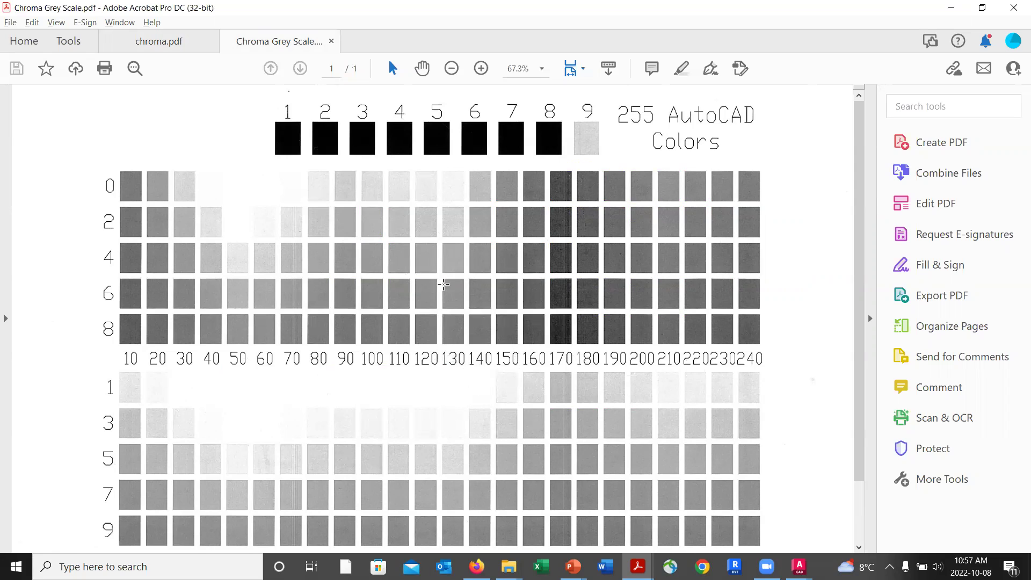
key("alt+Tab")
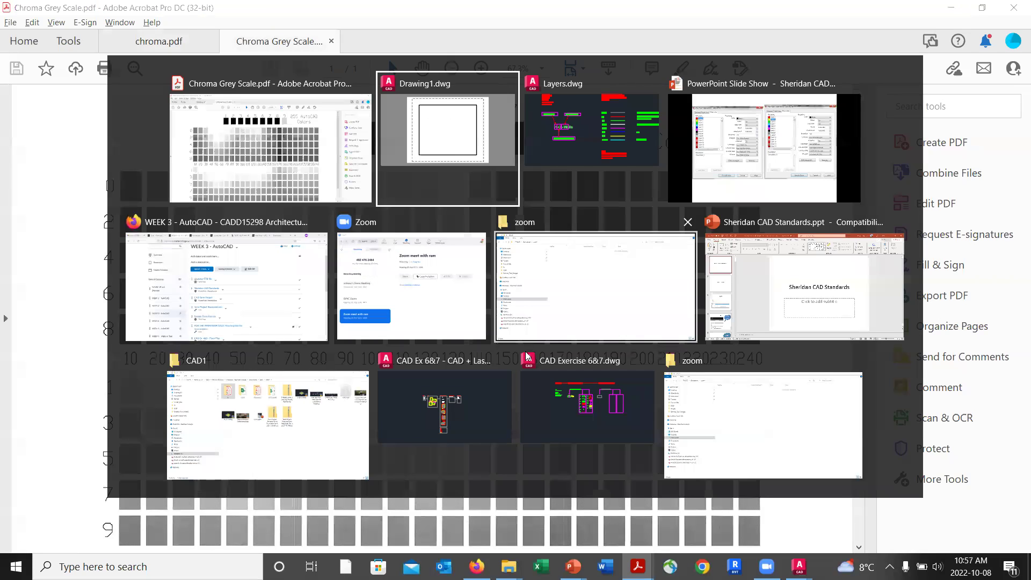
- Switch to Drawing1 in AutoCAD and look over the plot color choices for Color 9 and the lineweight choices for Color 1
left_click(424, 152)
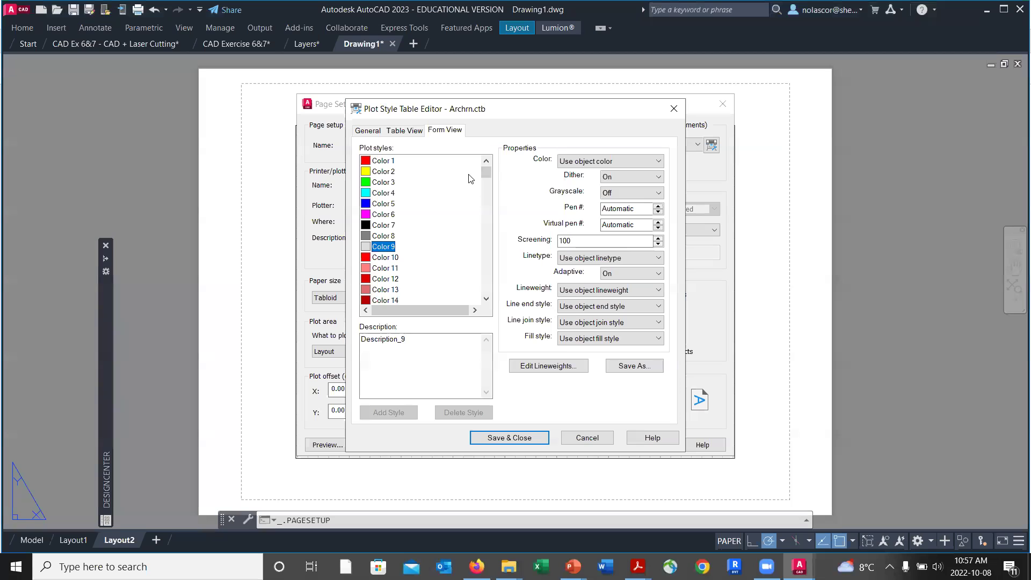
left_click(586, 162)
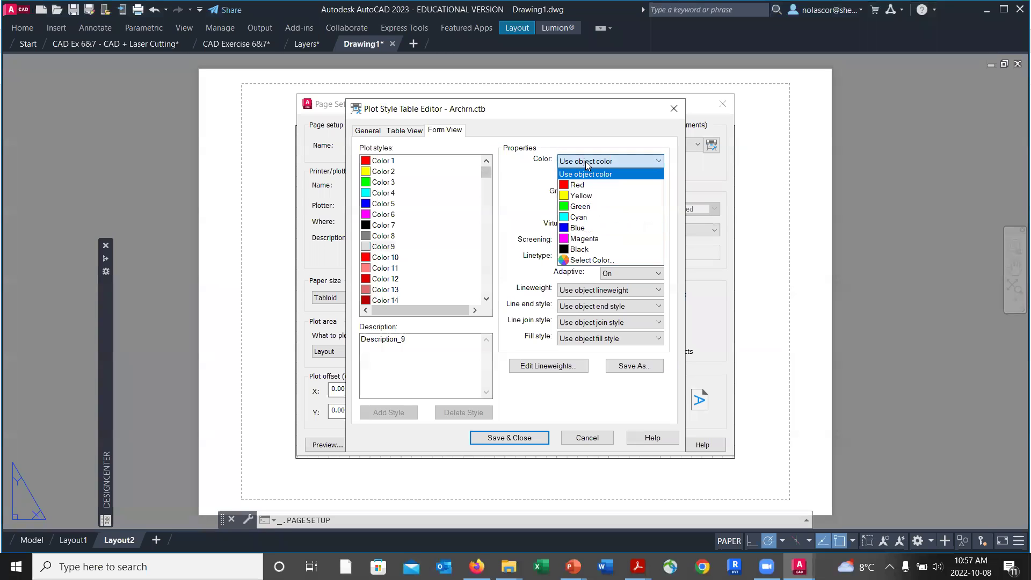
left_click(387, 161)
left_click(387, 160)
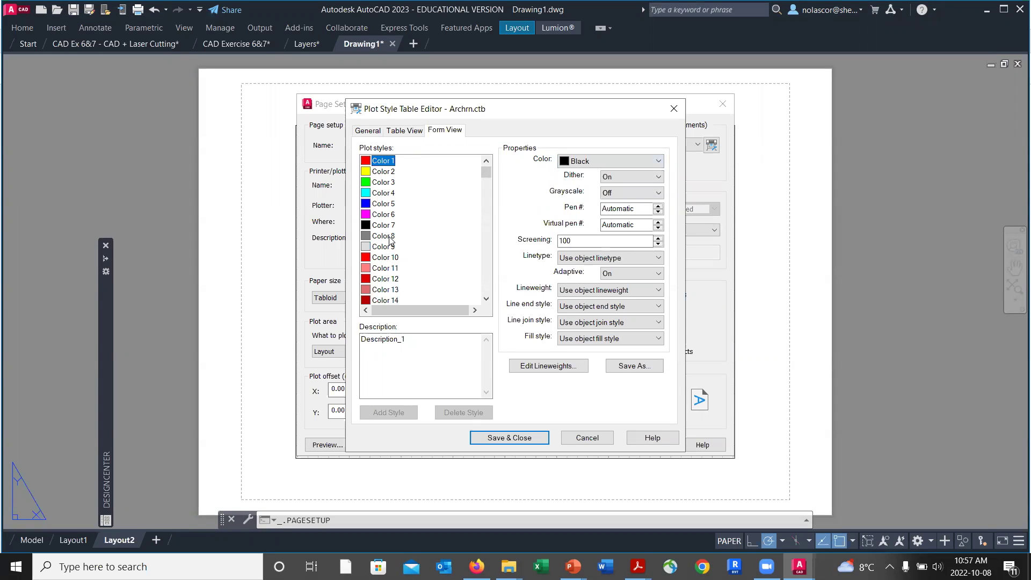
left_click(389, 236, "shift")
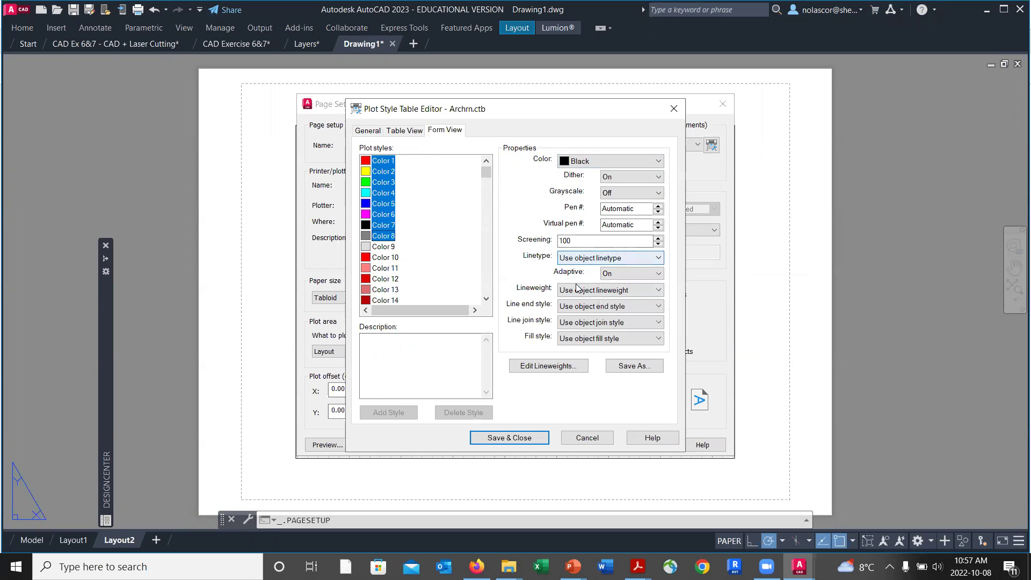
left_click(591, 293)
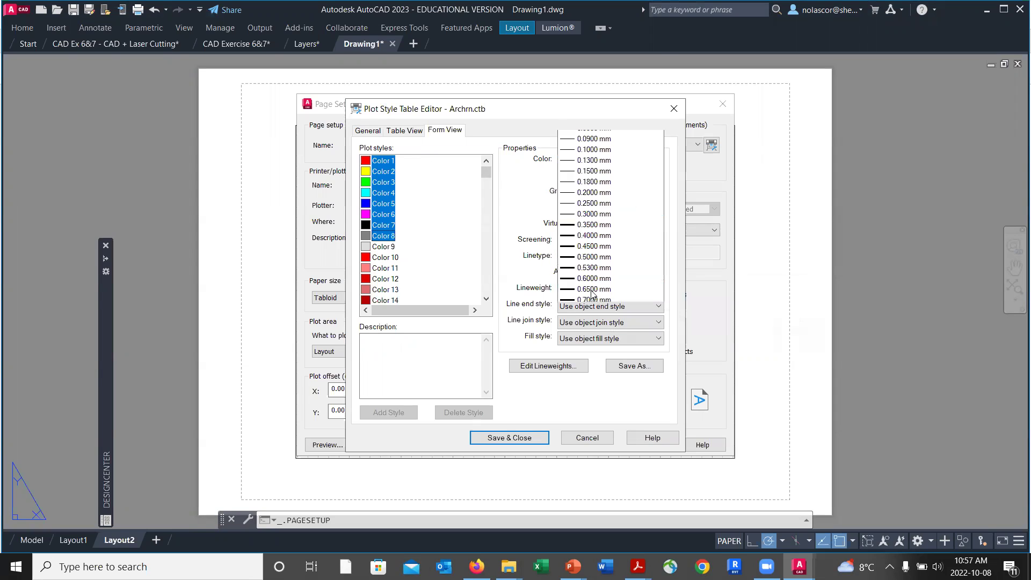
left_click(386, 163)
left_click(385, 160)
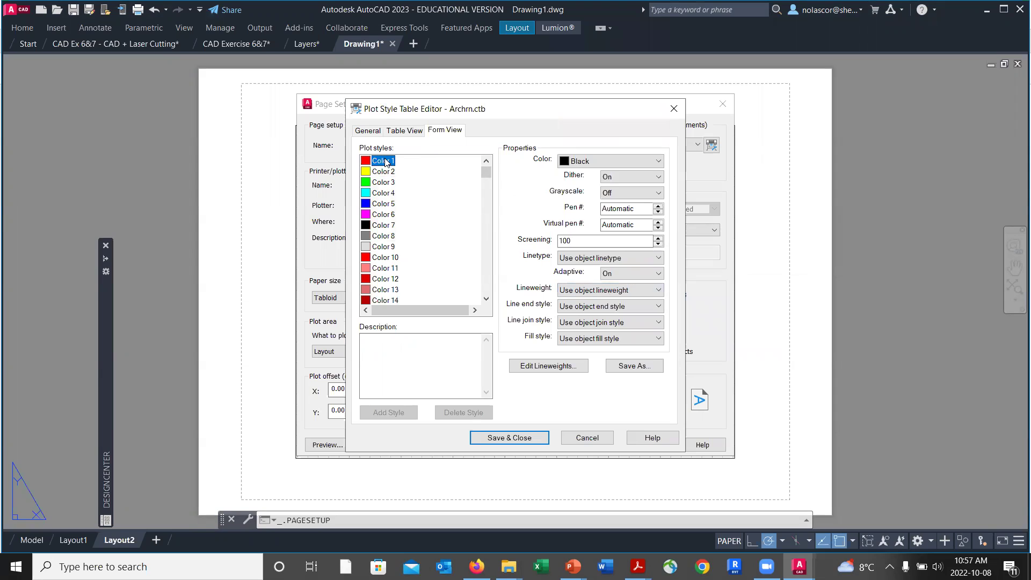
left_click(575, 291)
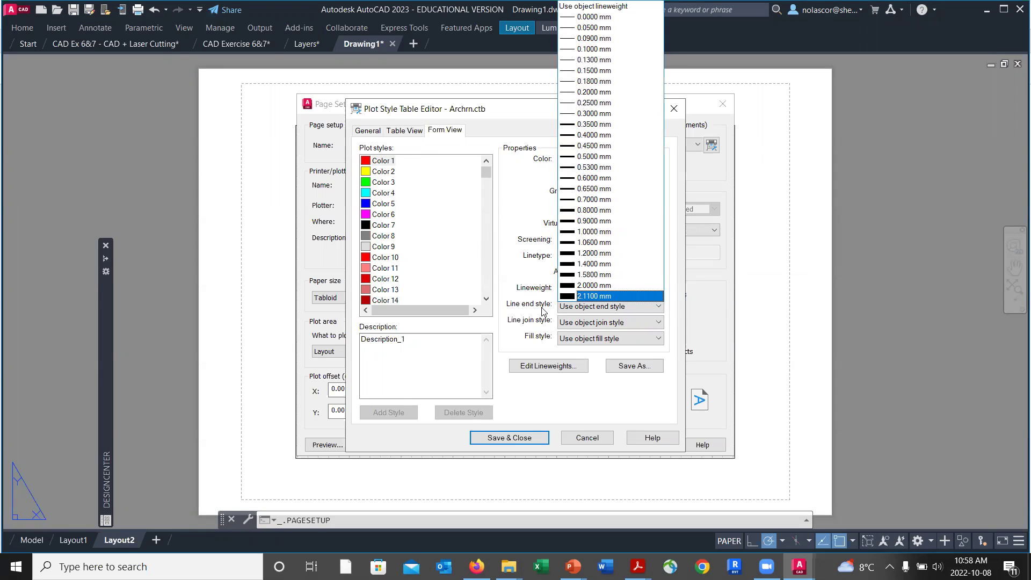
- Switch to the Sheridan CAD PowerPoint slide show and read the slides on color lineweights and on text heights and drawing scales
key("alt+Tab")
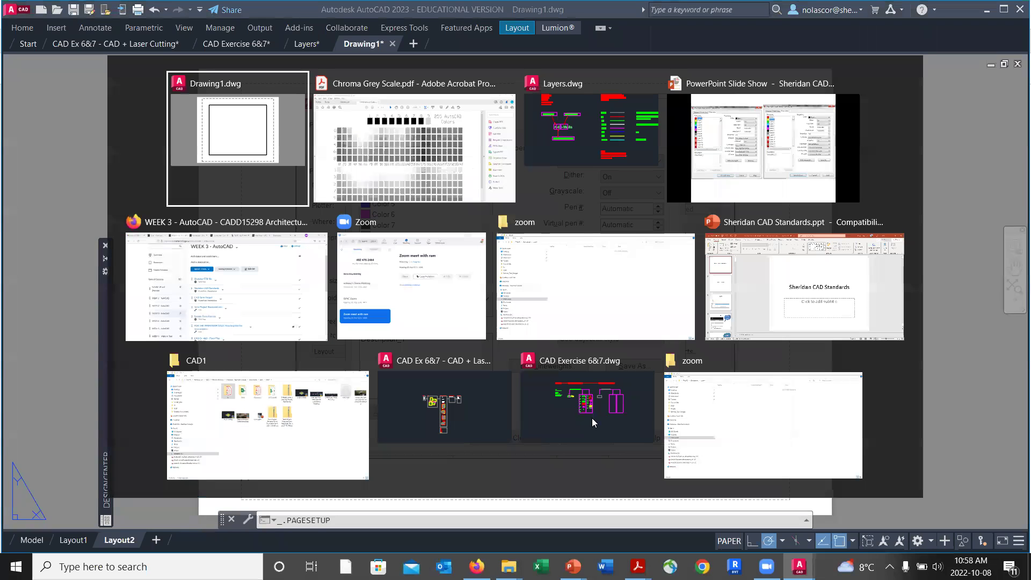
left_click(708, 168)
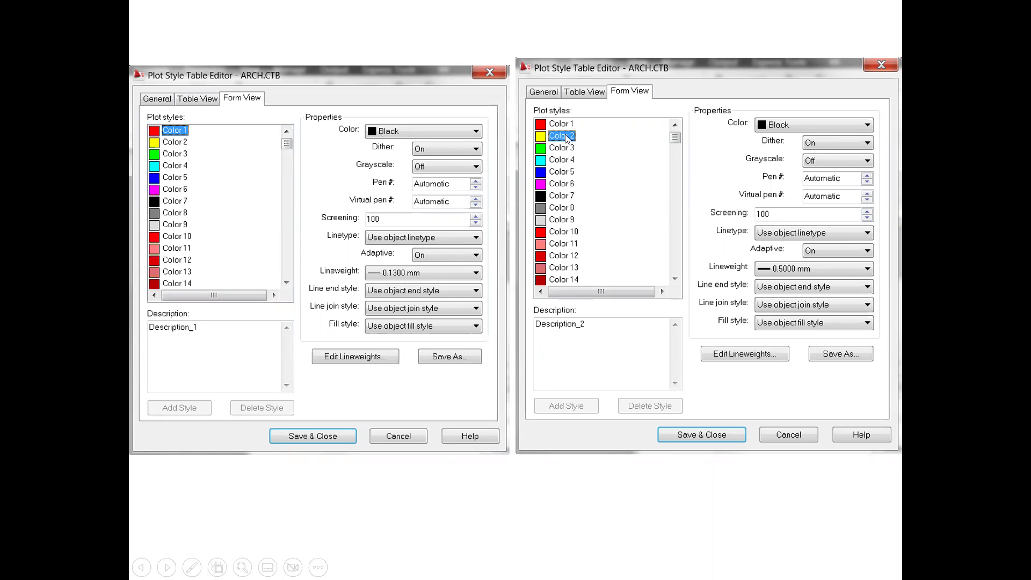
left_click(789, 272)
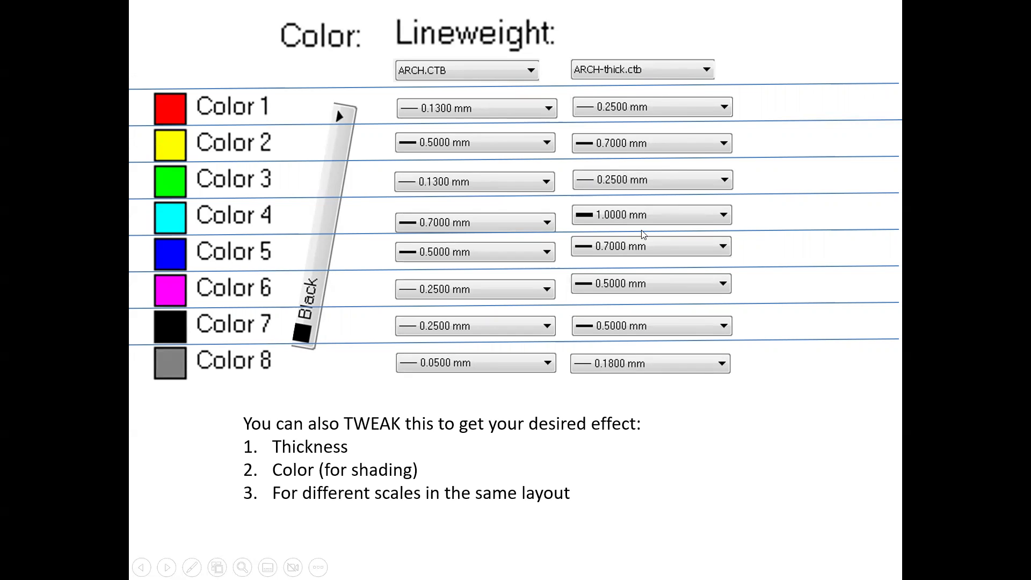
left_click(623, 374)
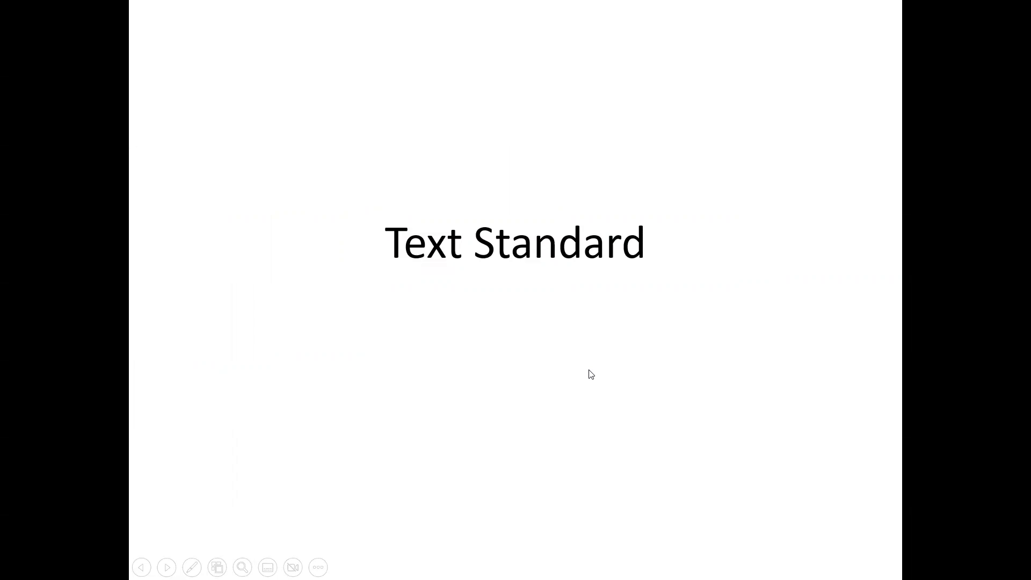
left_click(606, 349)
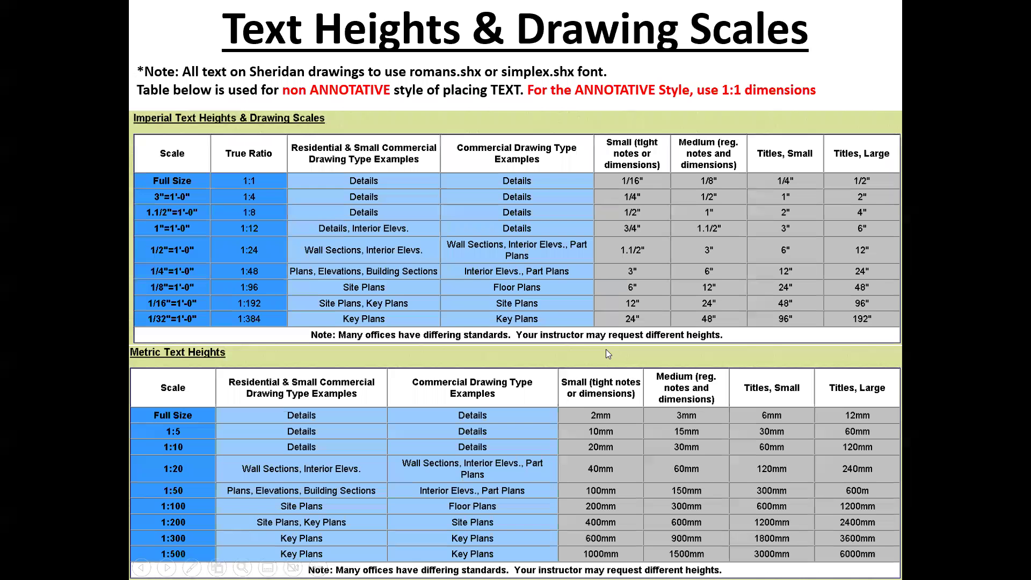
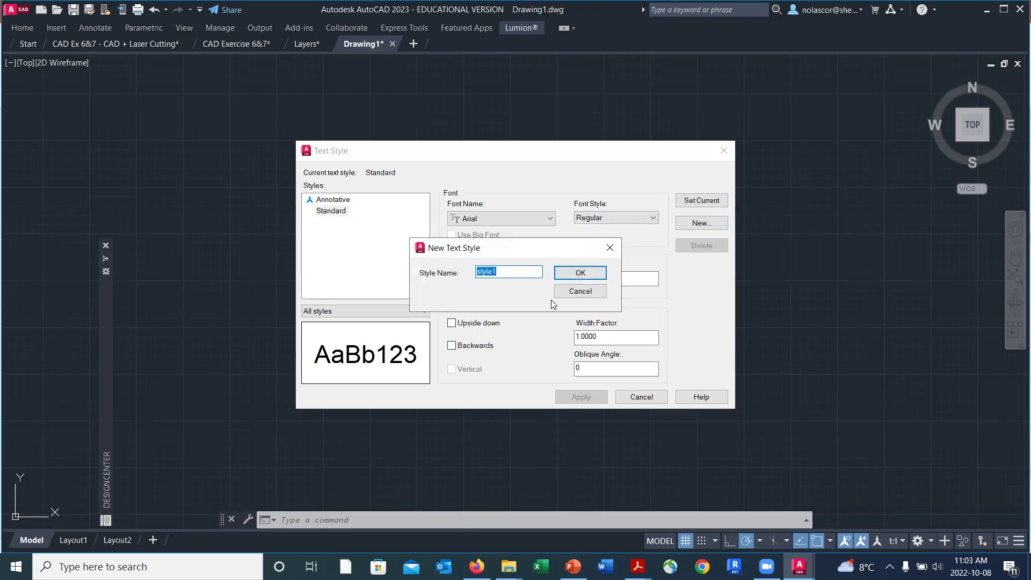
- Create a text style named SheridanText, set it as current and make it annotative
type("SheridanText")
left_click(583, 273)
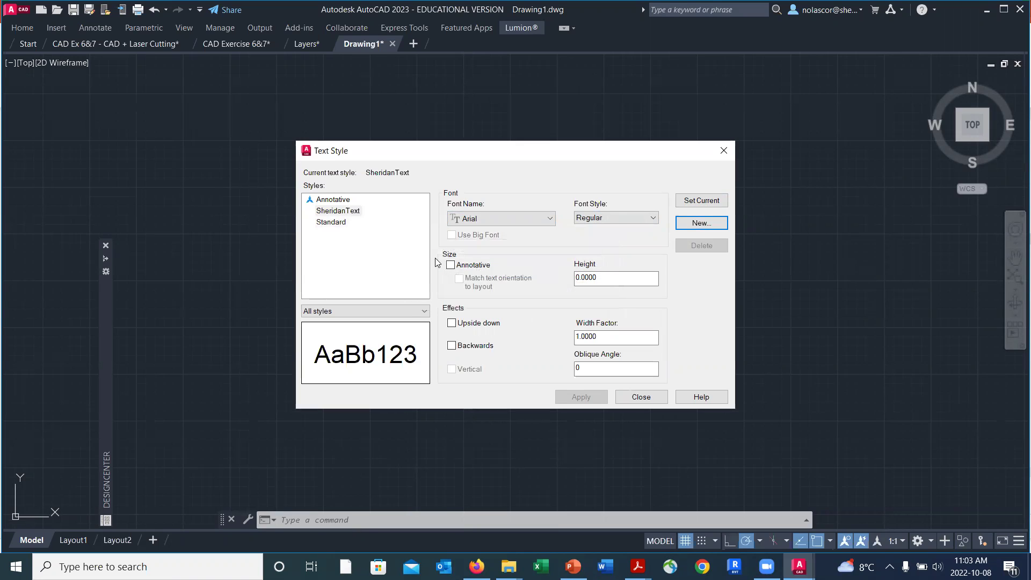
left_click(356, 214)
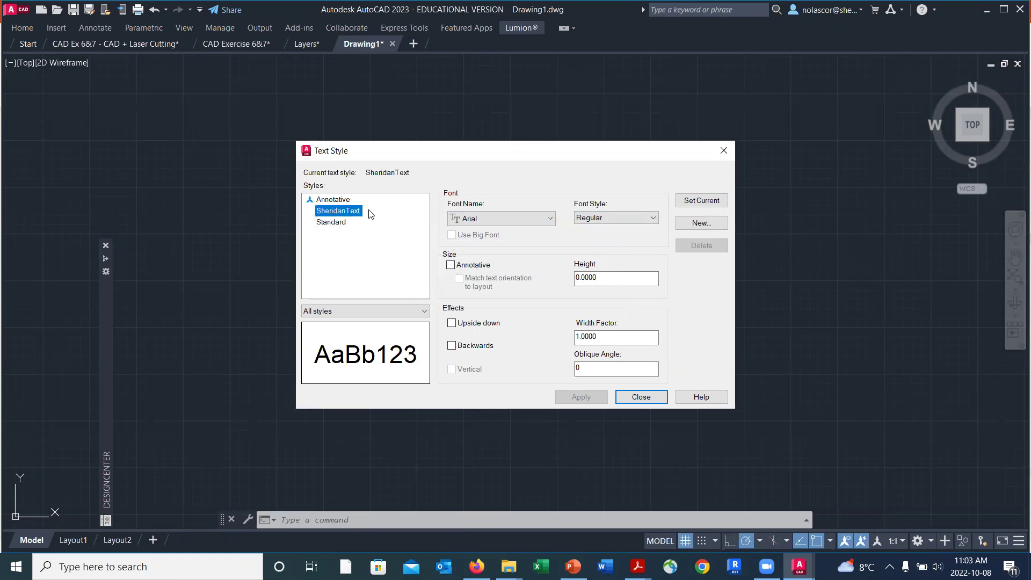
left_click(690, 202)
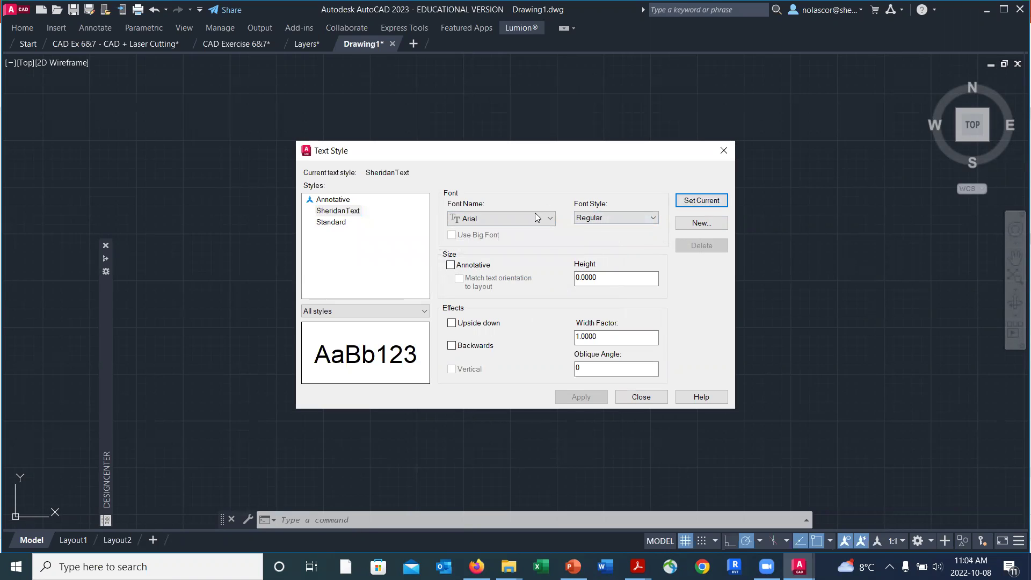
left_click(450, 266)
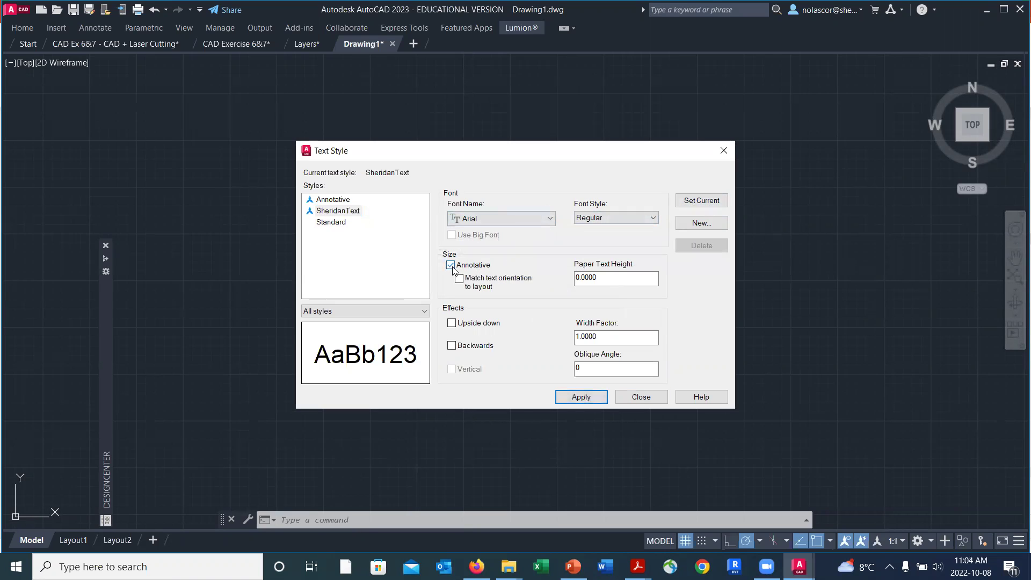
- Browse the available fonts for SheridanText, including the simplex fonts, and choose Arial
left_click(533, 223)
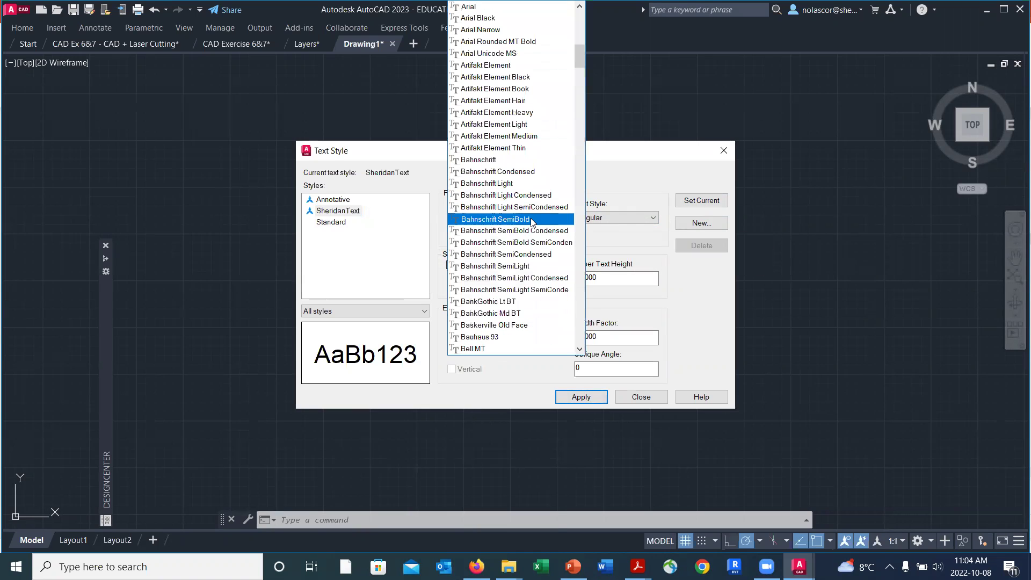
scroll(534, 290, "down", 3)
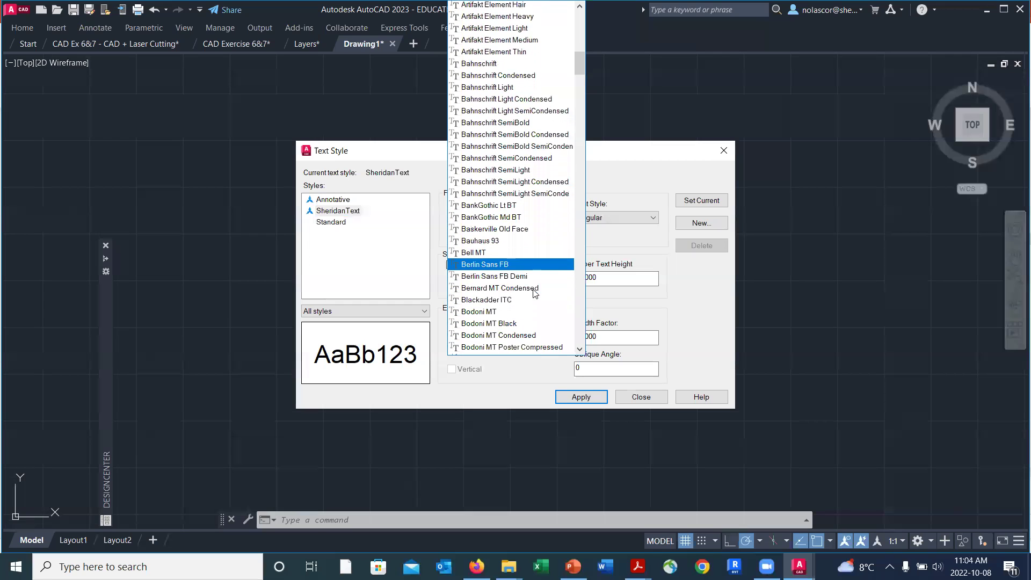
scroll(539, 282, "down", 3)
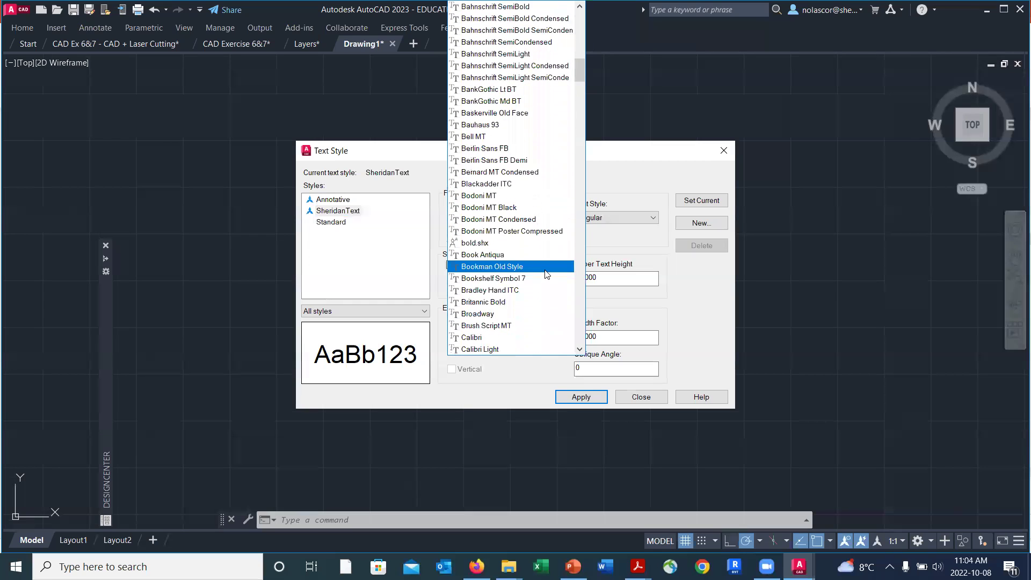
scroll(542, 275, "down", 2)
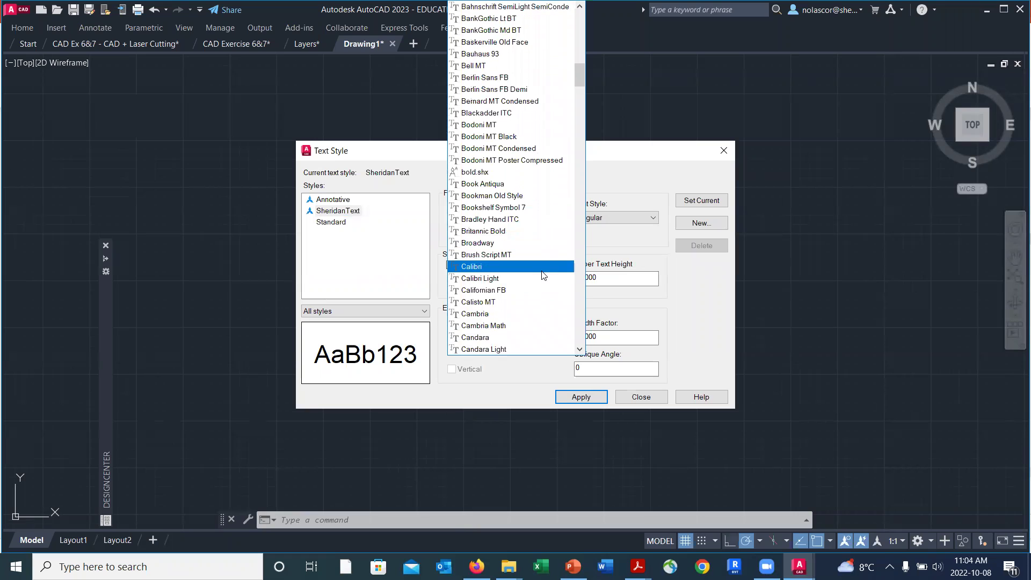
scroll(540, 276, "down", 2)
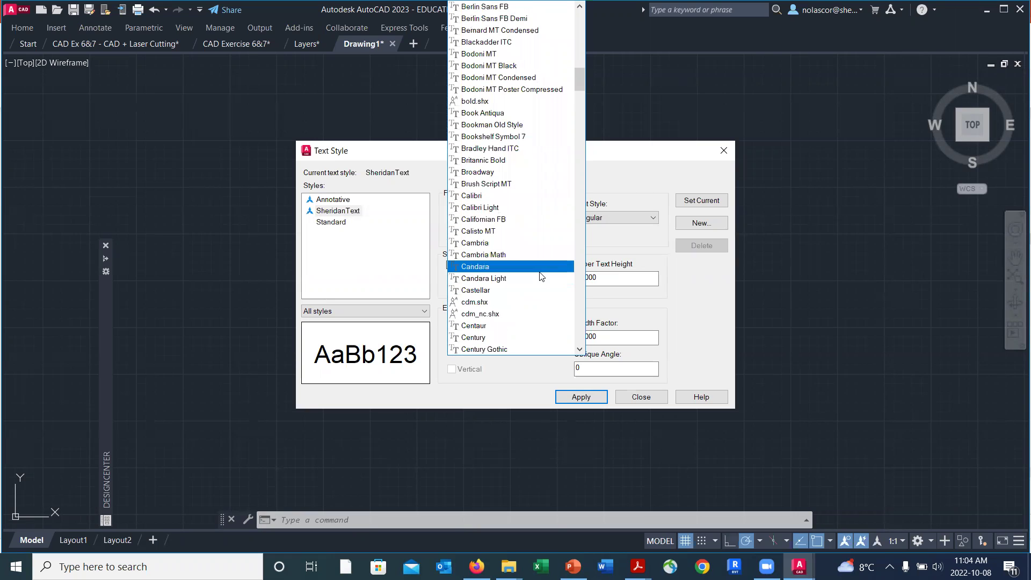
scroll(541, 276, "down", 1)
scroll(540, 274, "down", 3)
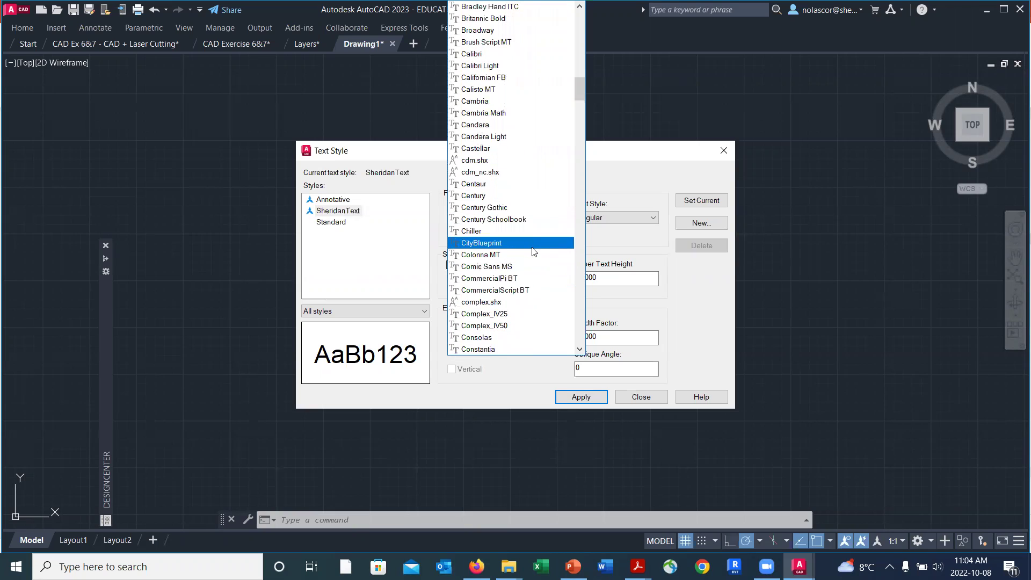
key("s")
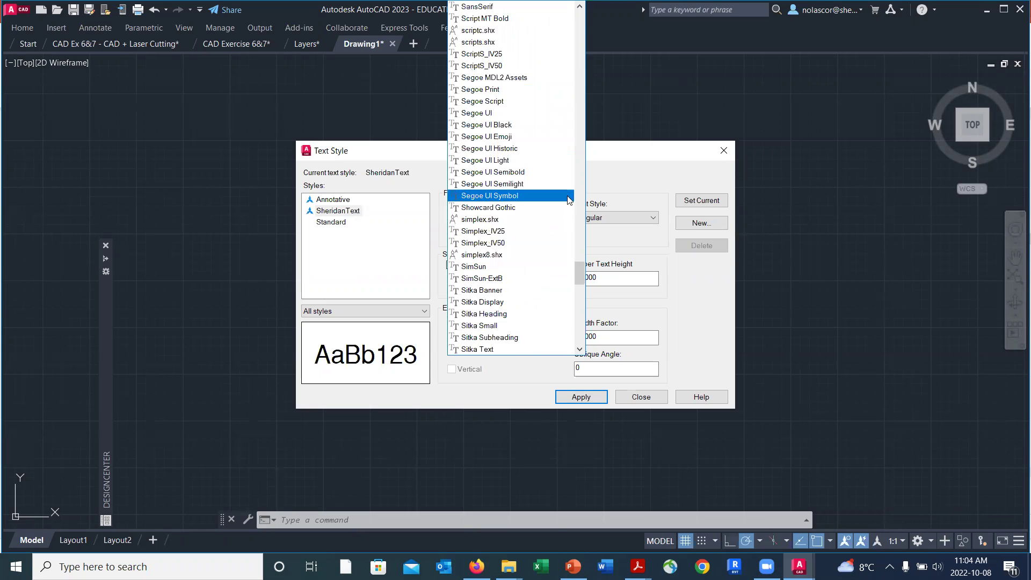
left_click(613, 171)
left_click(551, 217)
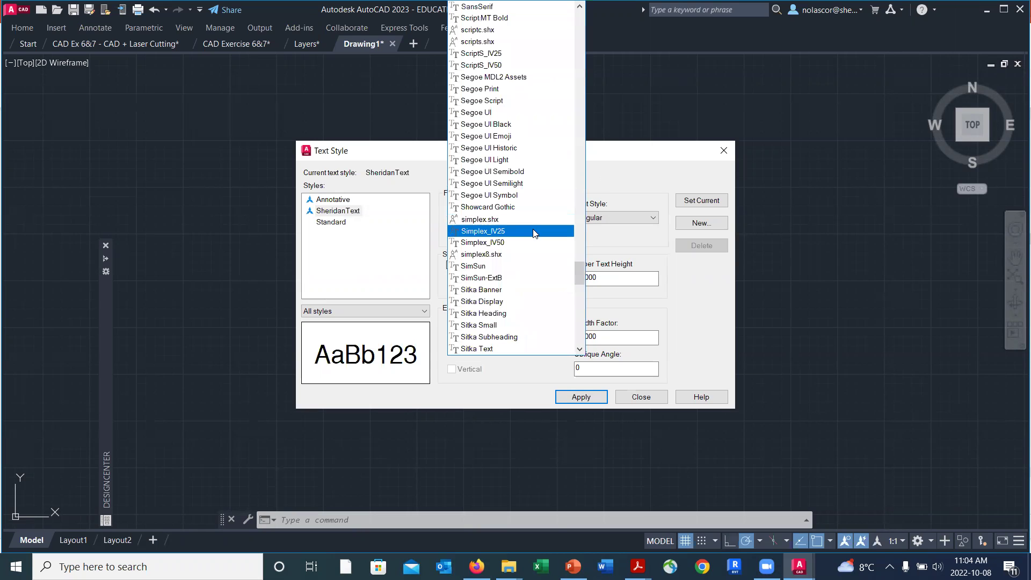
key("a")
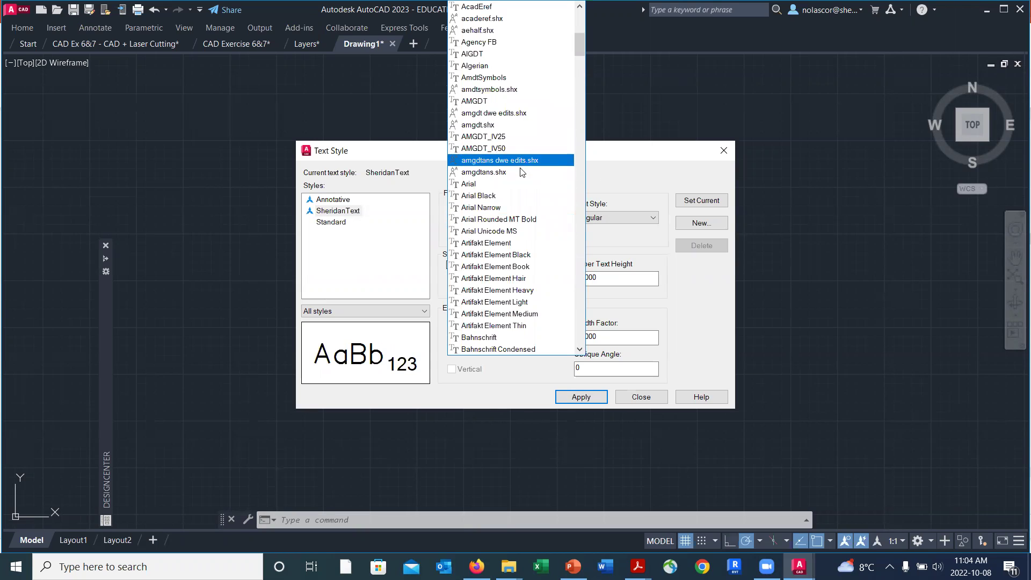
left_click(519, 184)
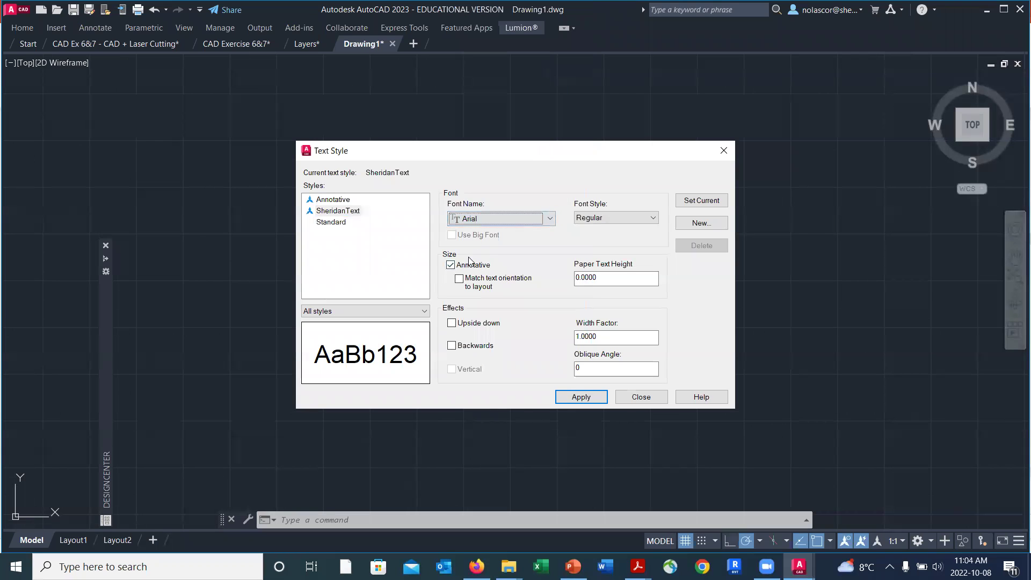
- Compare width factors of 0.85 and 1 for SheridanText, apply 0.85 and close the text style settings
left_click(627, 275)
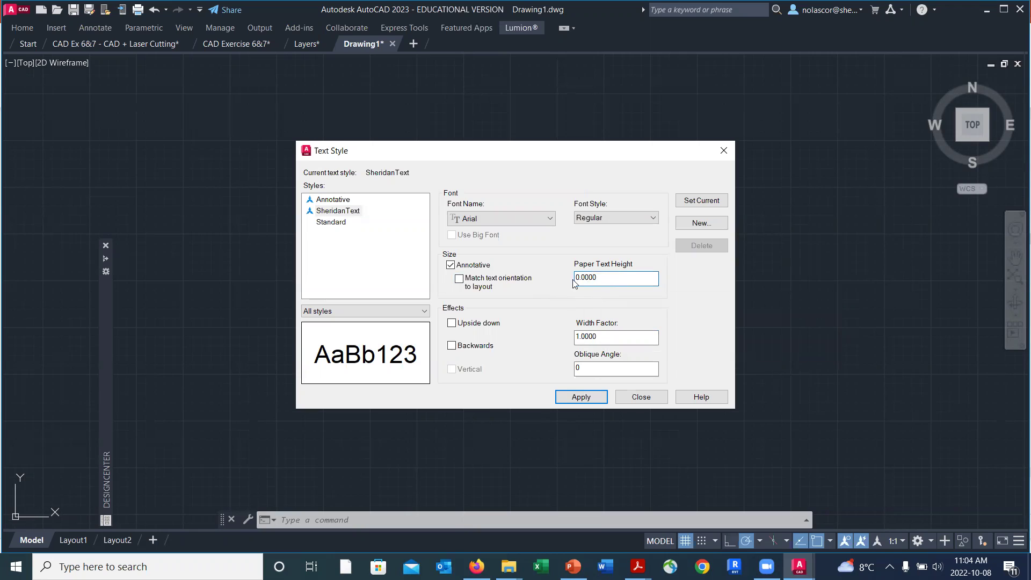
double_click(609, 277)
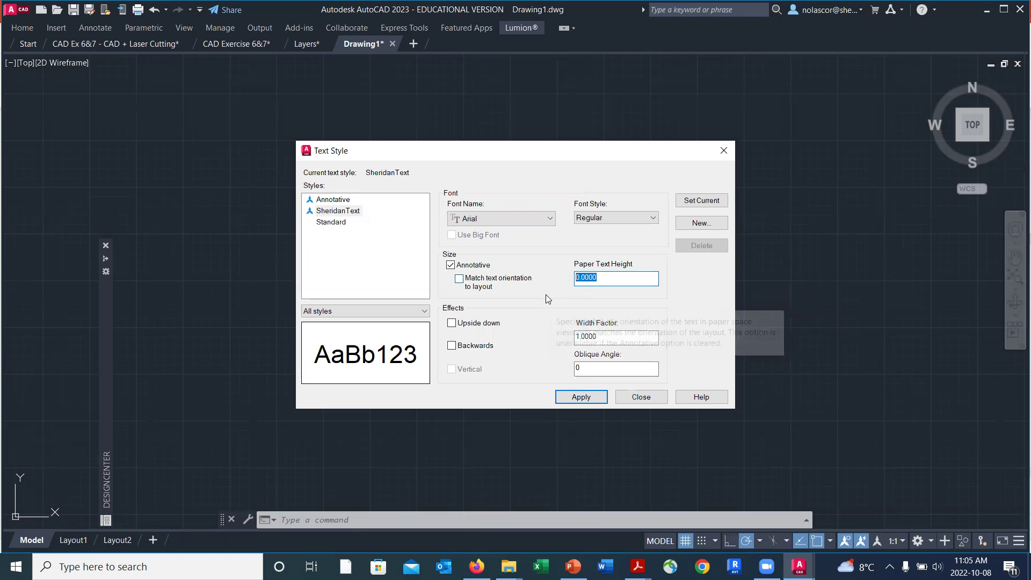
left_click_drag(602, 338, 530, 350)
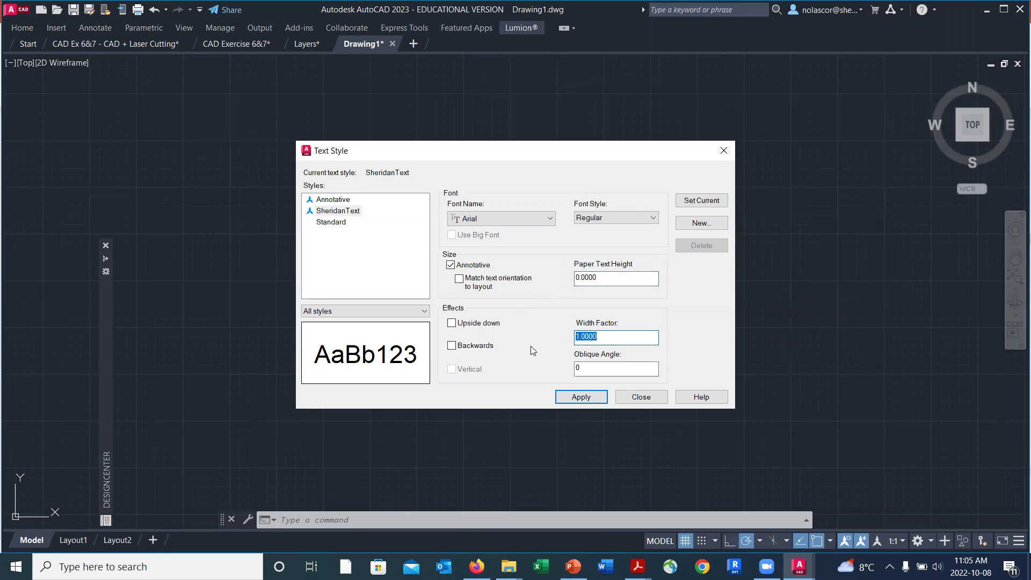
type(".85")
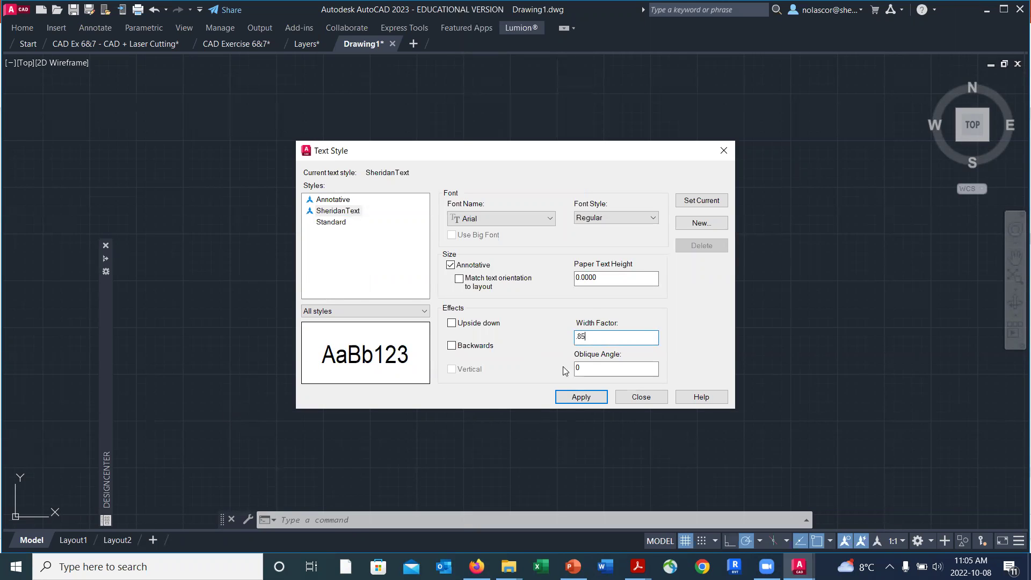
left_click_drag(605, 336, 551, 339)
type("1")
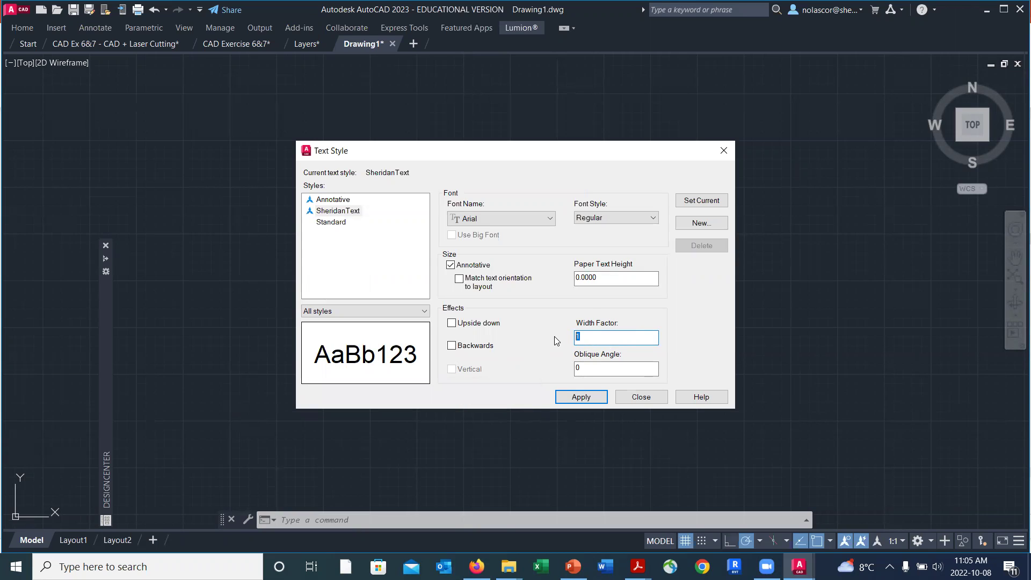
type(".85")
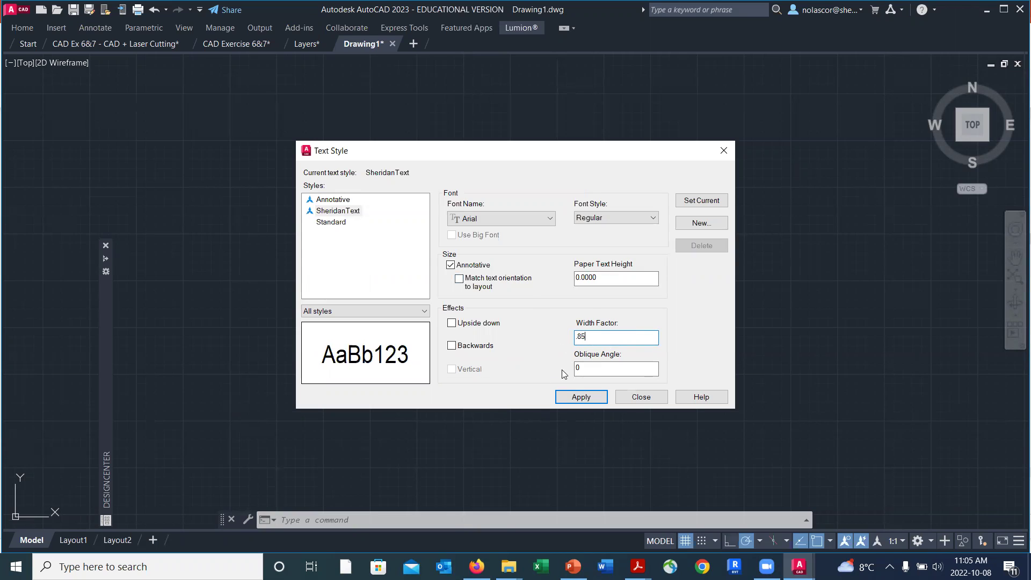
left_click(579, 398)
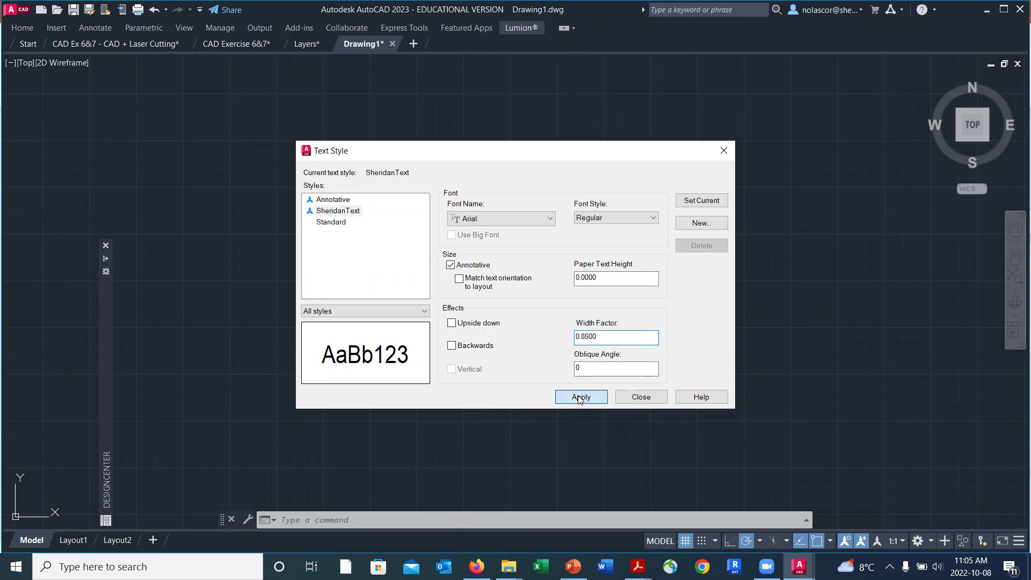
left_click(641, 397)
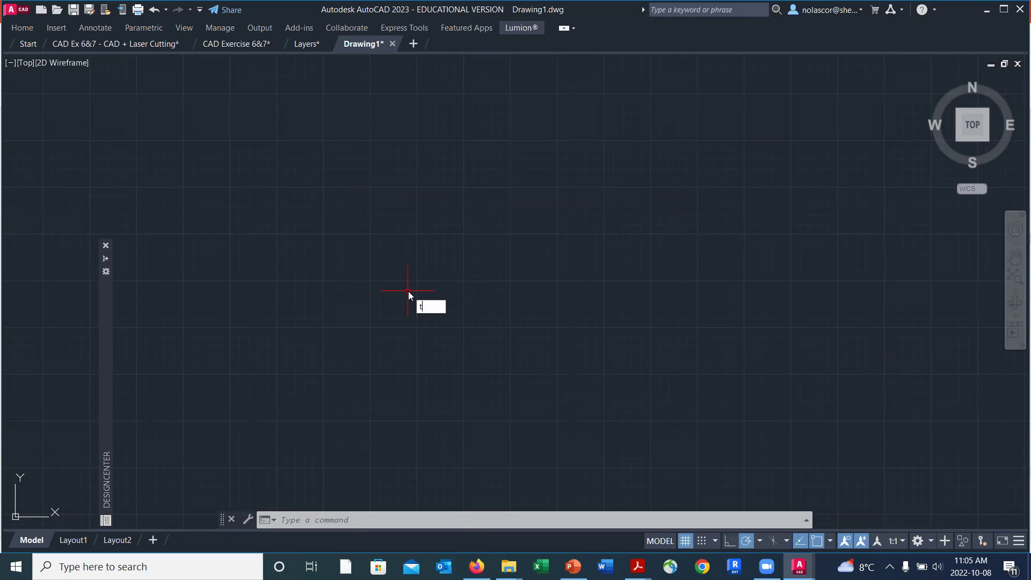
- Start a multiline text at annotation scale 1:100 and define a wide text box across the middle of the model space
key("Return")
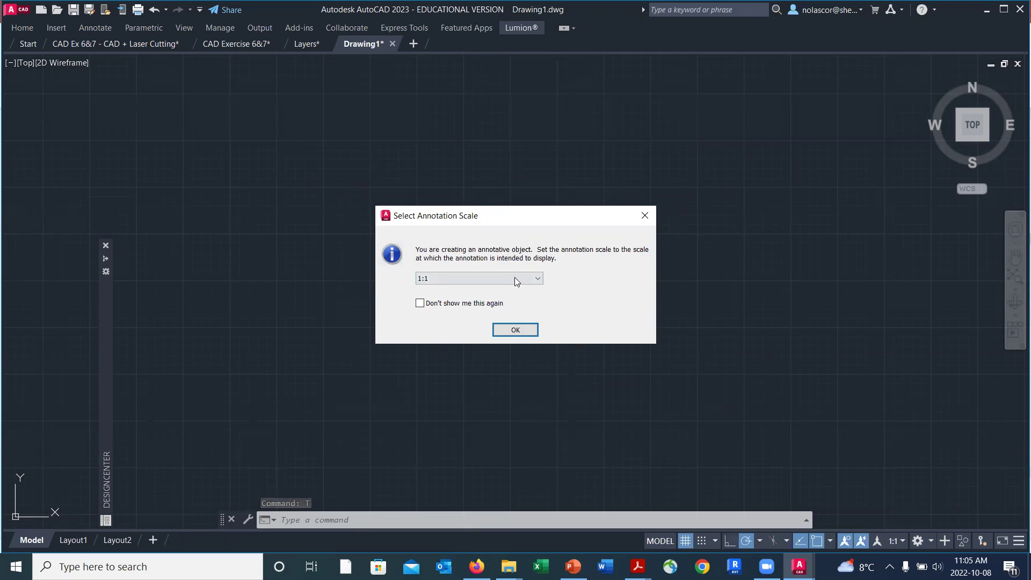
left_click(514, 278)
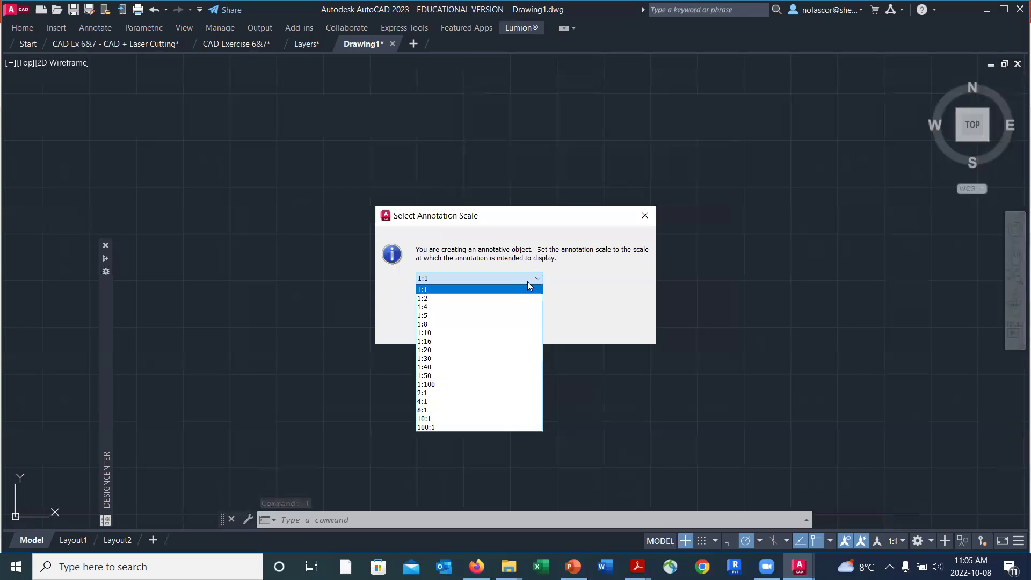
left_click(473, 384)
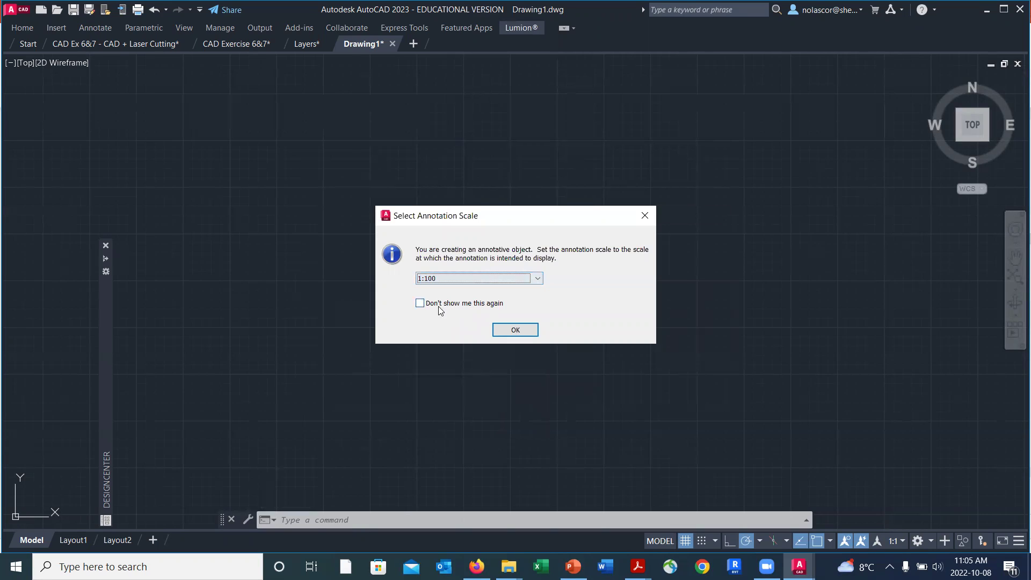
left_click(517, 331)
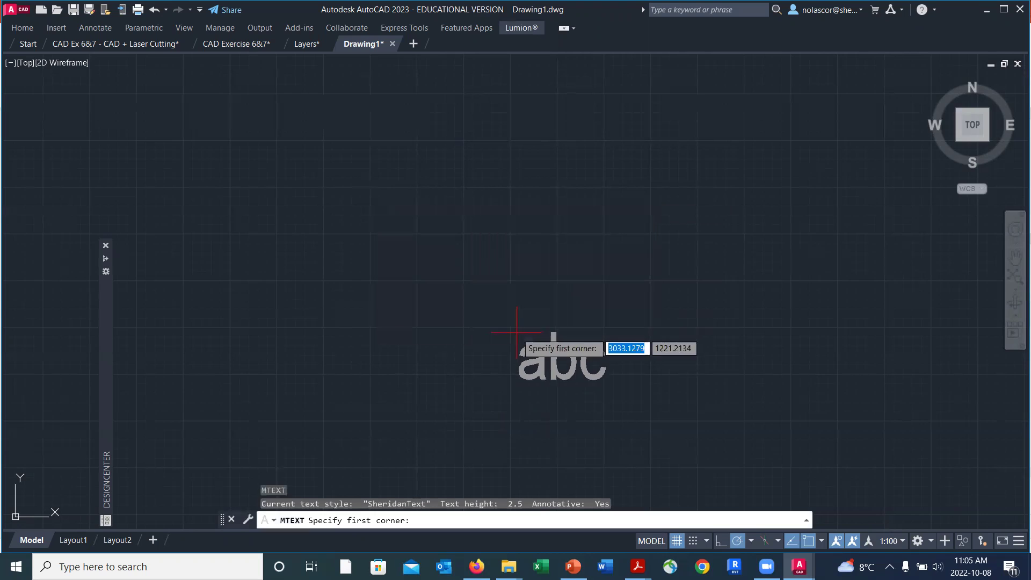
left_click(279, 181)
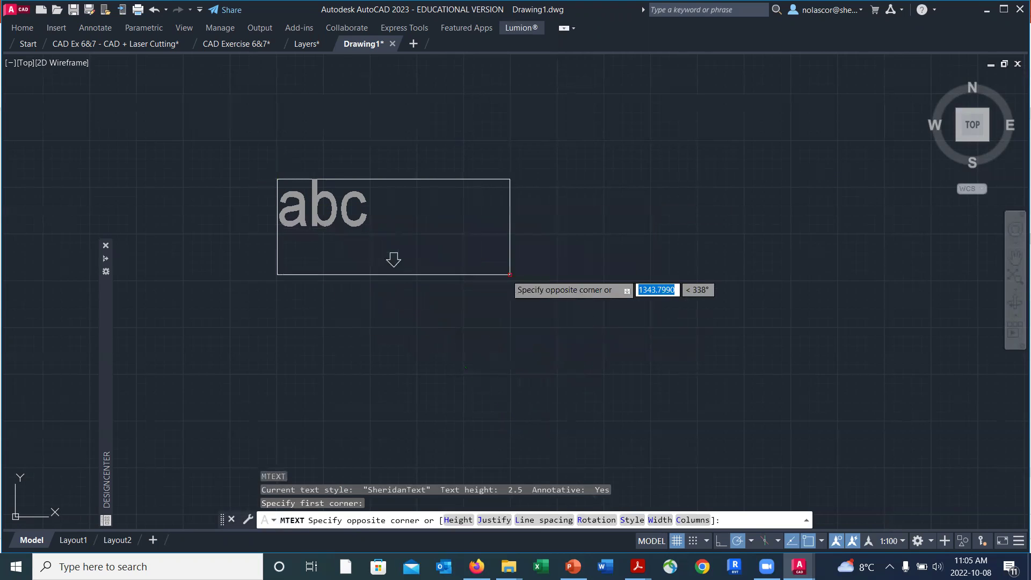
left_click(757, 319)
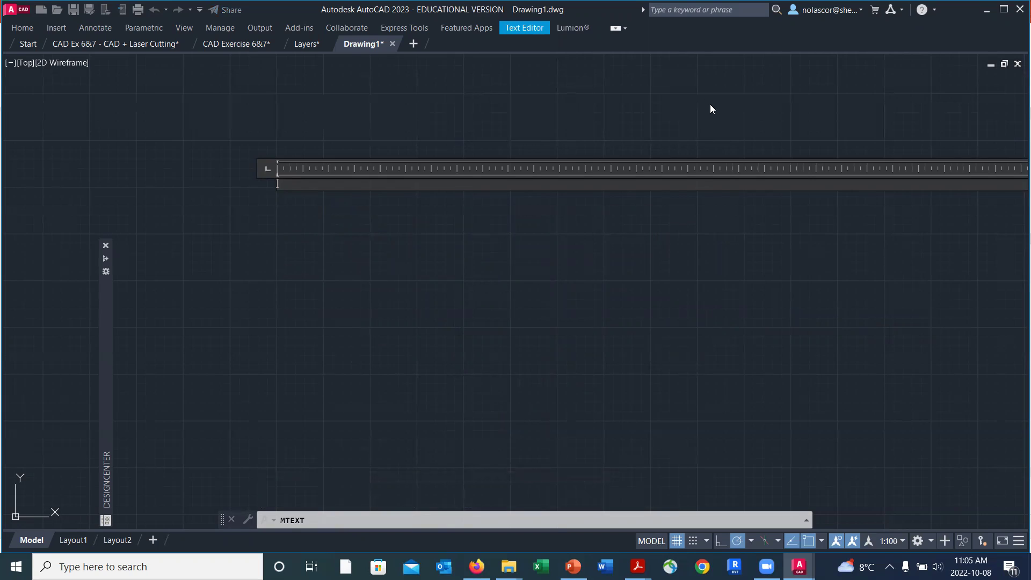
- Expand the ribbon to show the text editing options and set the text height to 3
left_click(625, 29)
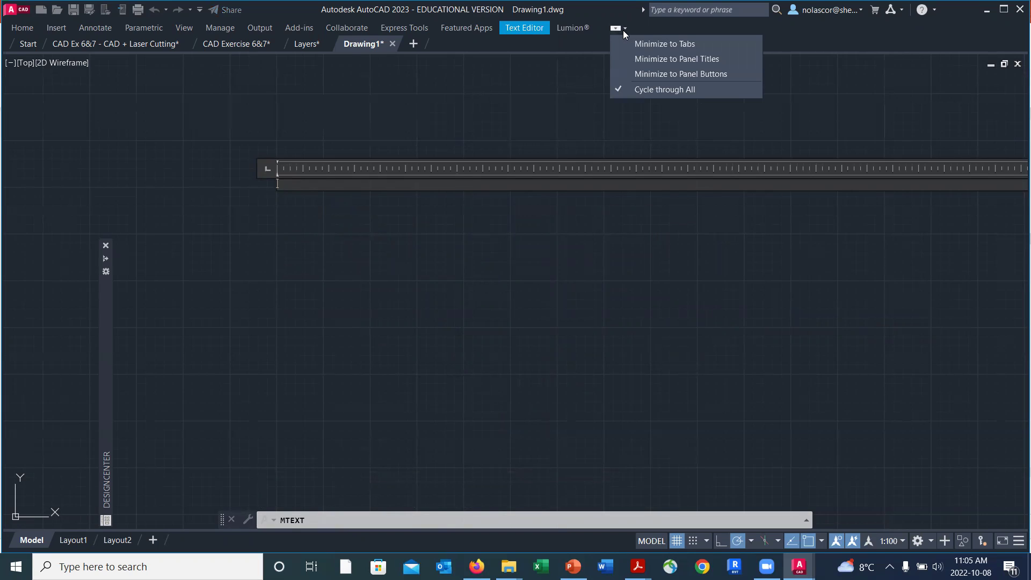
left_click(615, 27)
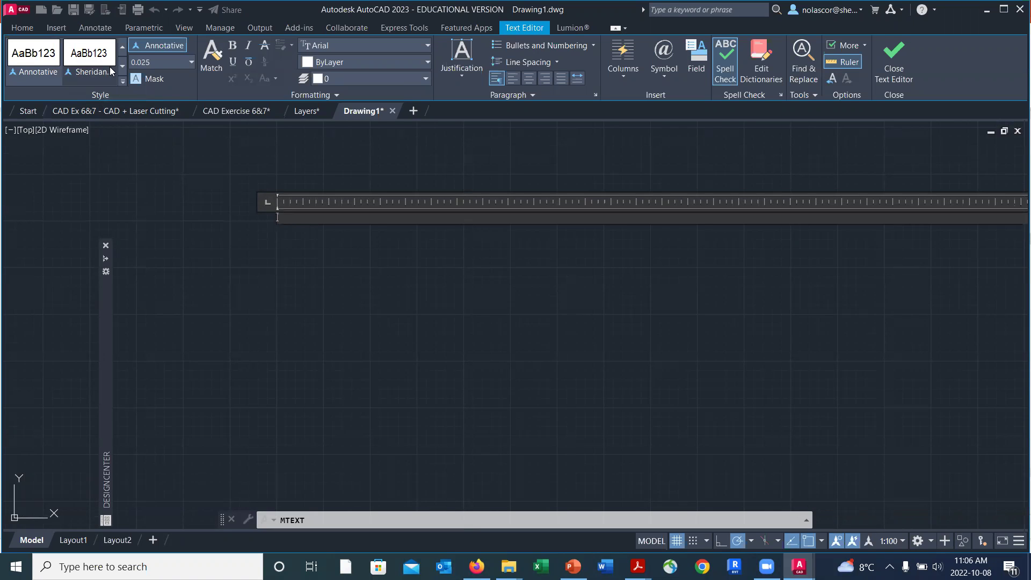
left_click(165, 62)
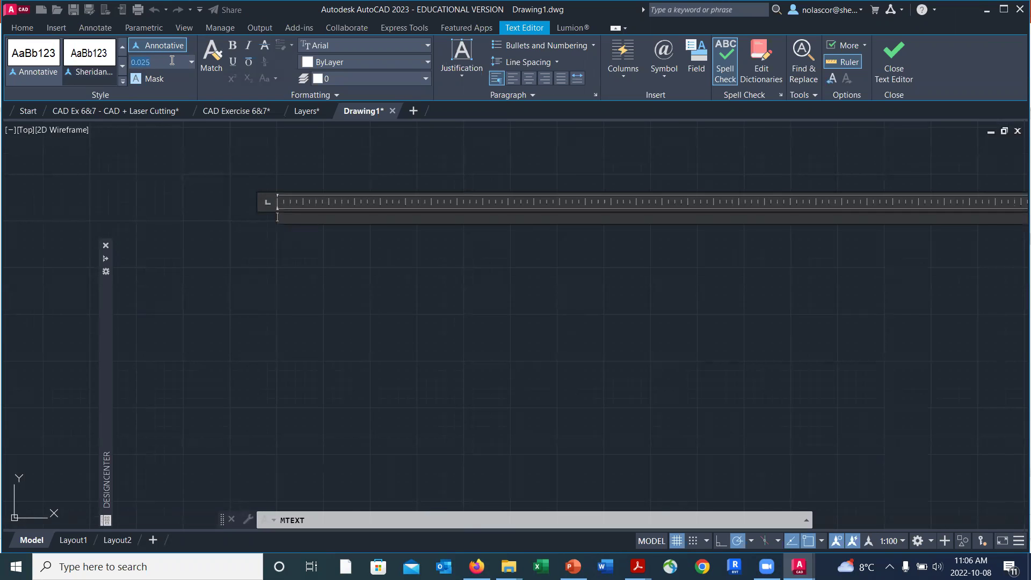
type("3")
key("Return")
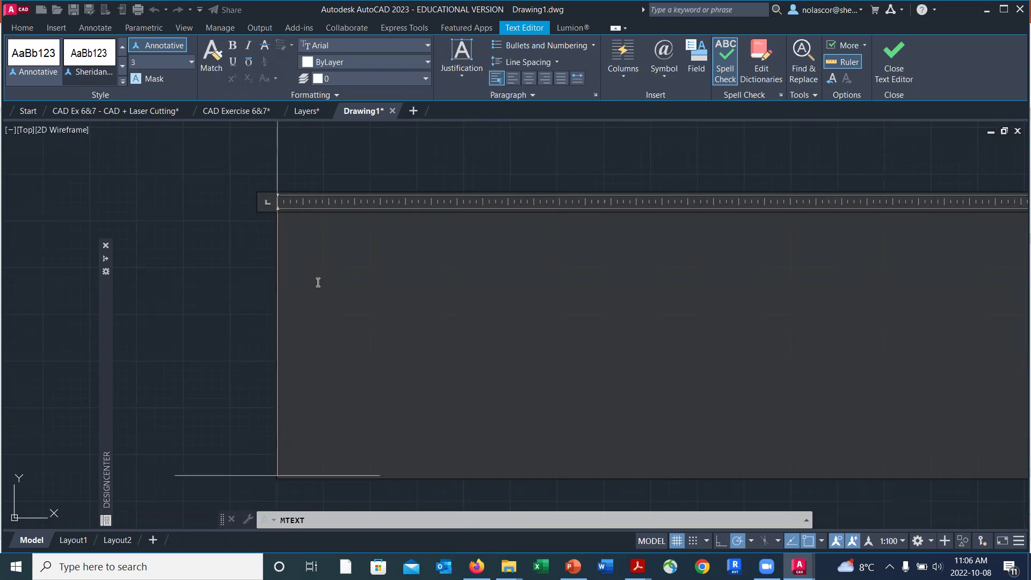
- Enter the text SHERIDAN, finish the text edit and zoom to the drawing's extents
type("SHER")
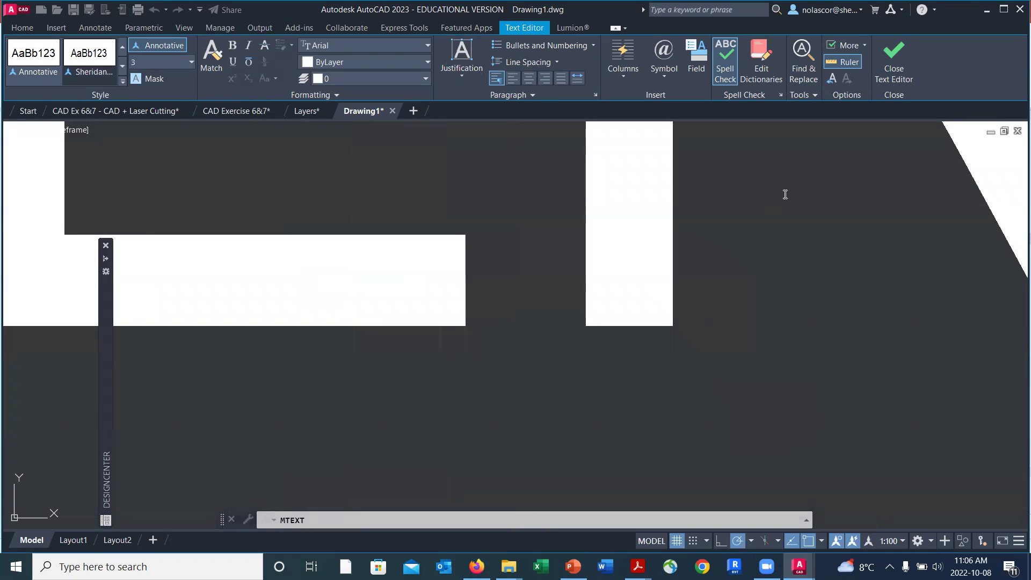
left_click(893, 59)
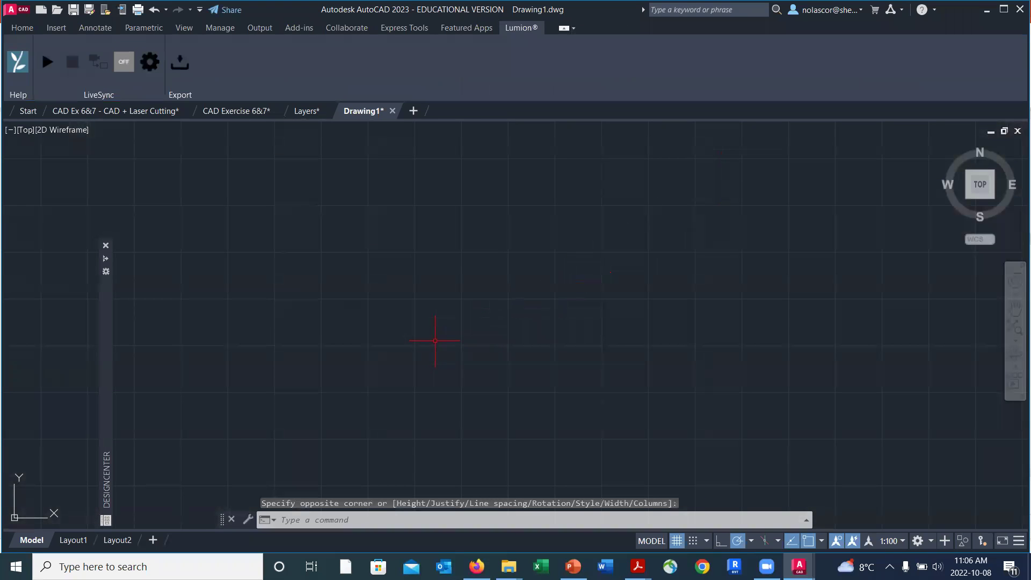
type("z")
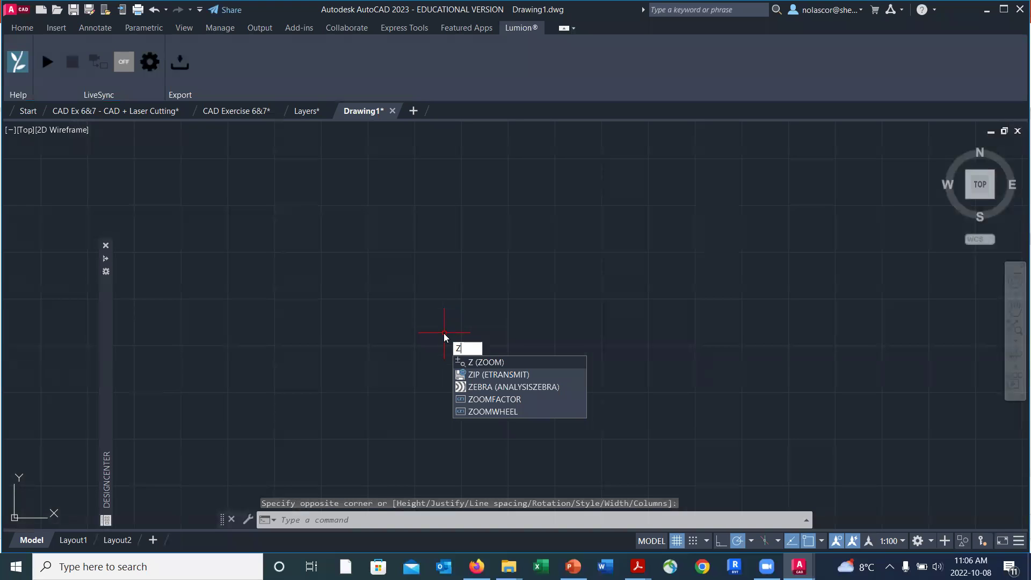
key("Return")
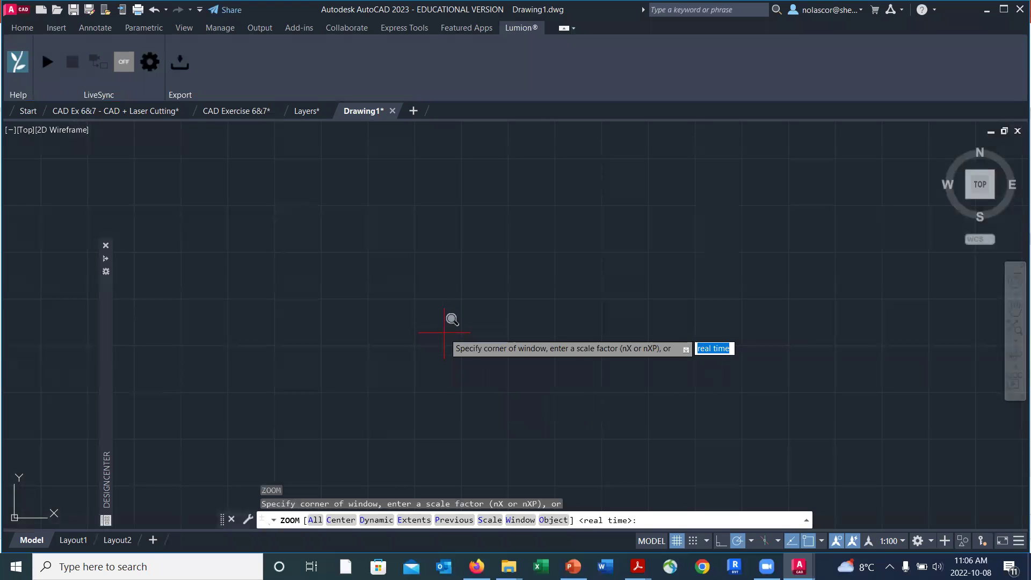
type("e")
key("Return")
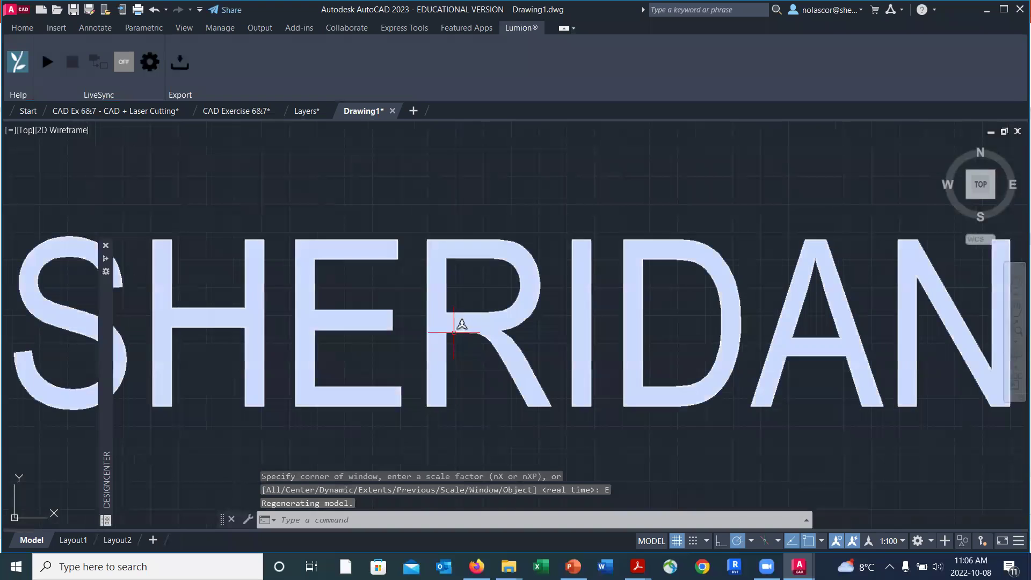
scroll(498, 333, "down", 2)
middle_click_drag(516, 334, 539, 284)
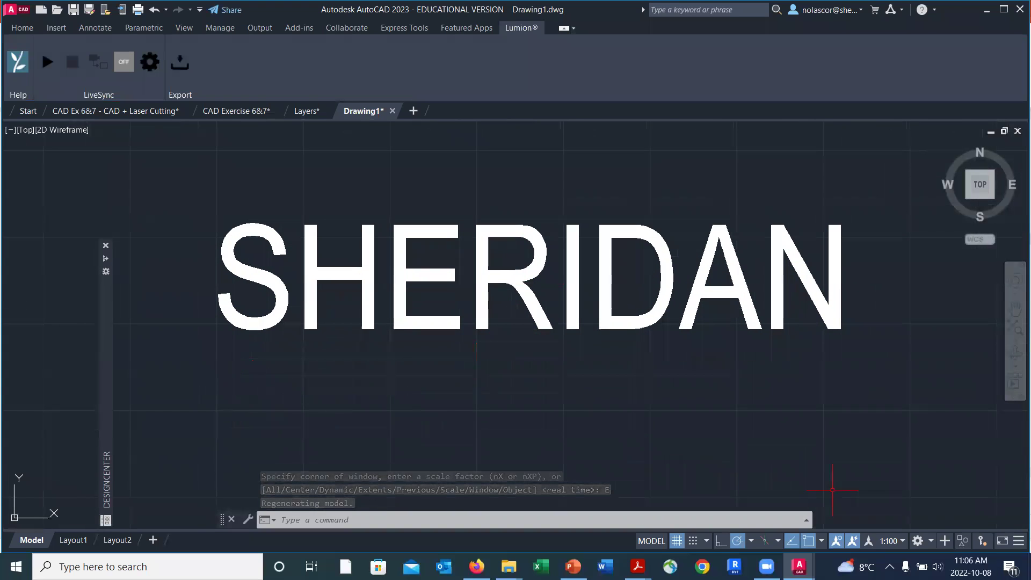
- Compare the SHERIDAN text's size at annotation scales 1:100, 1:50 and 1:20, and return to 1:100
left_click(893, 541)
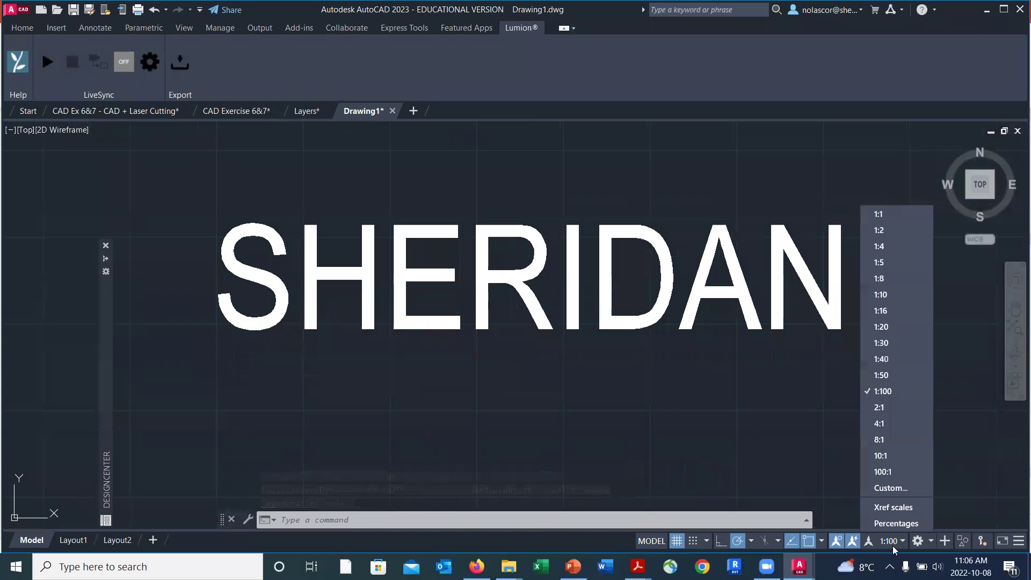
left_click(907, 391)
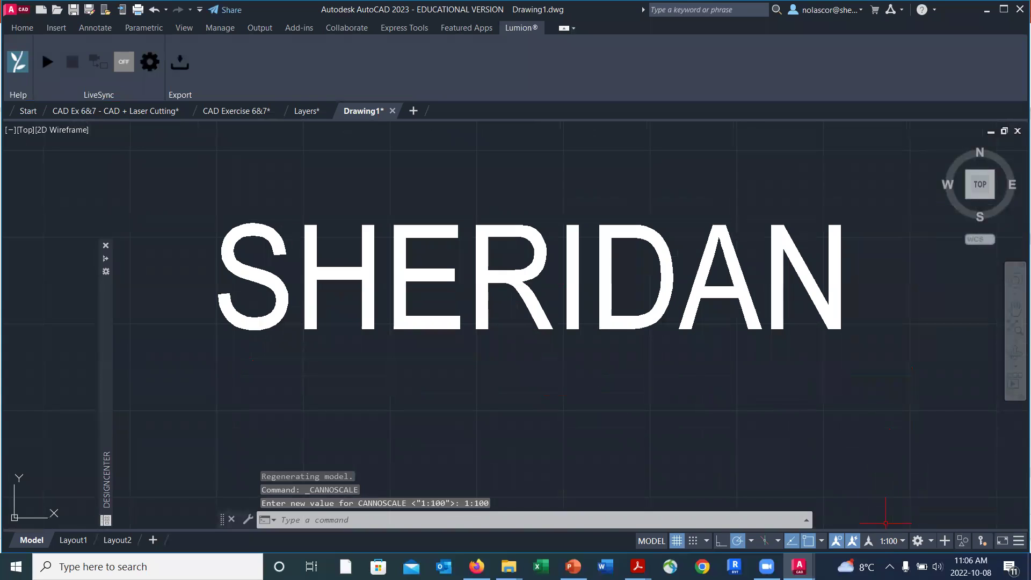
left_click(892, 541)
left_click(901, 374)
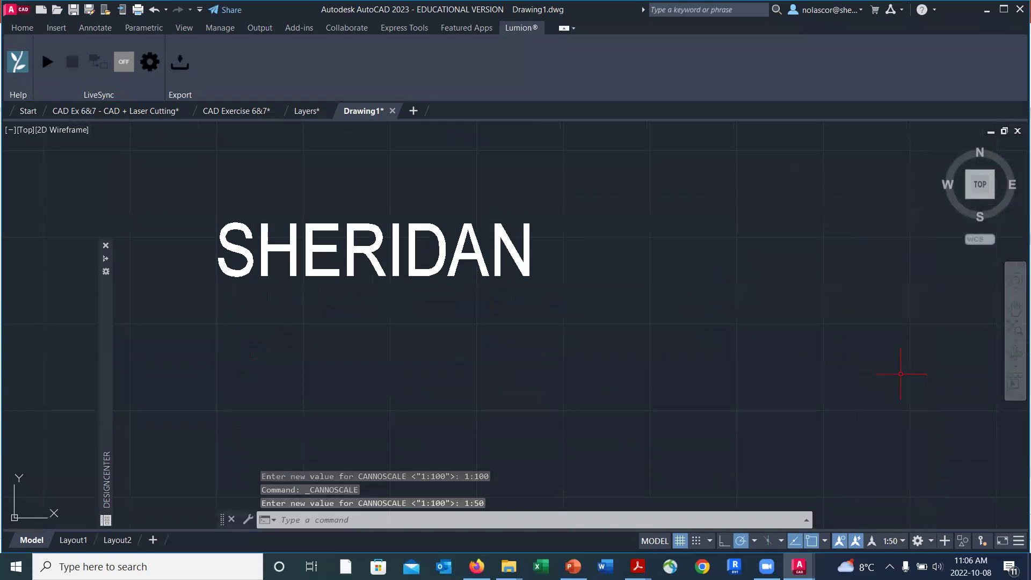
left_click(900, 541)
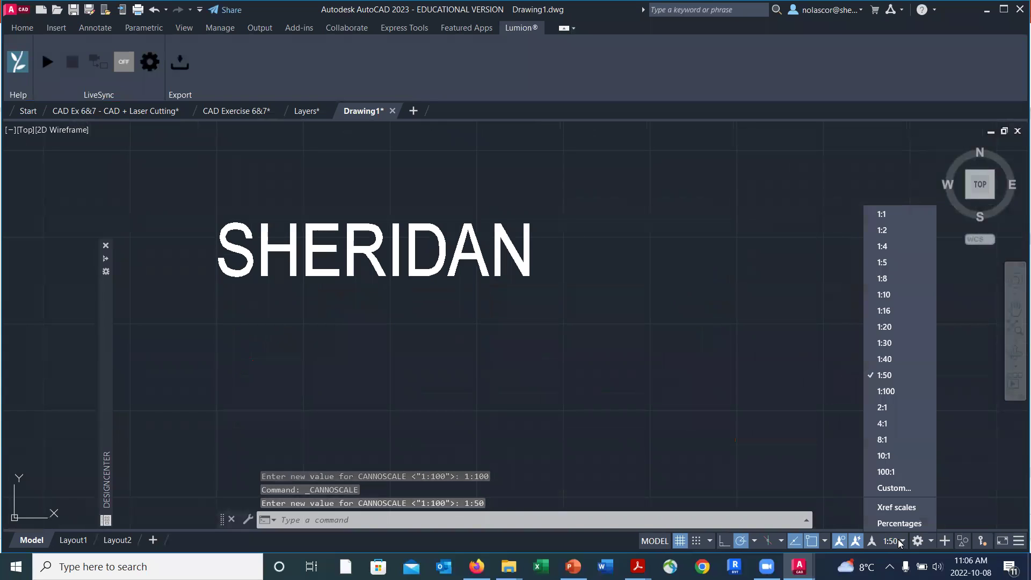
left_click(907, 326)
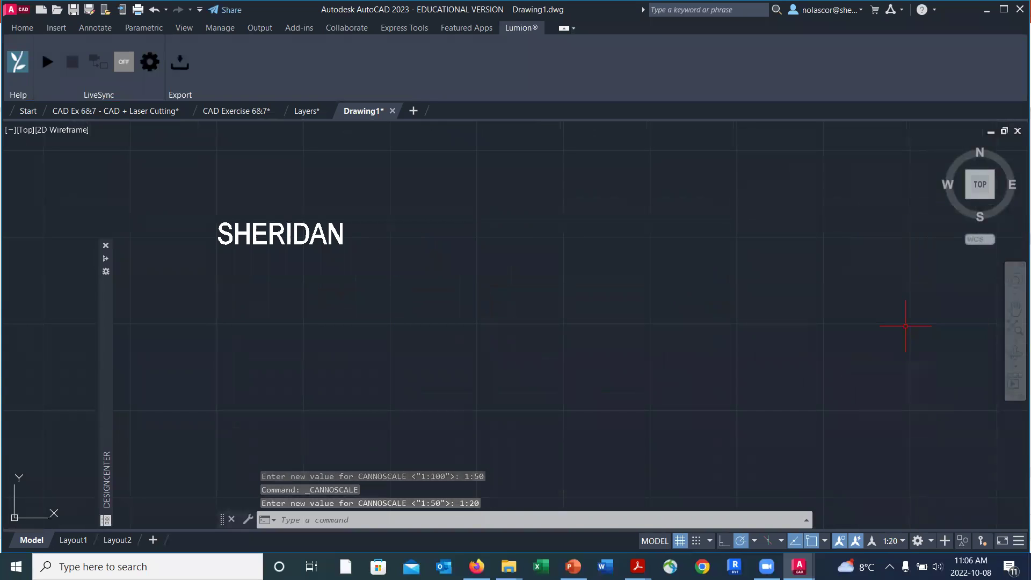
left_click(894, 541)
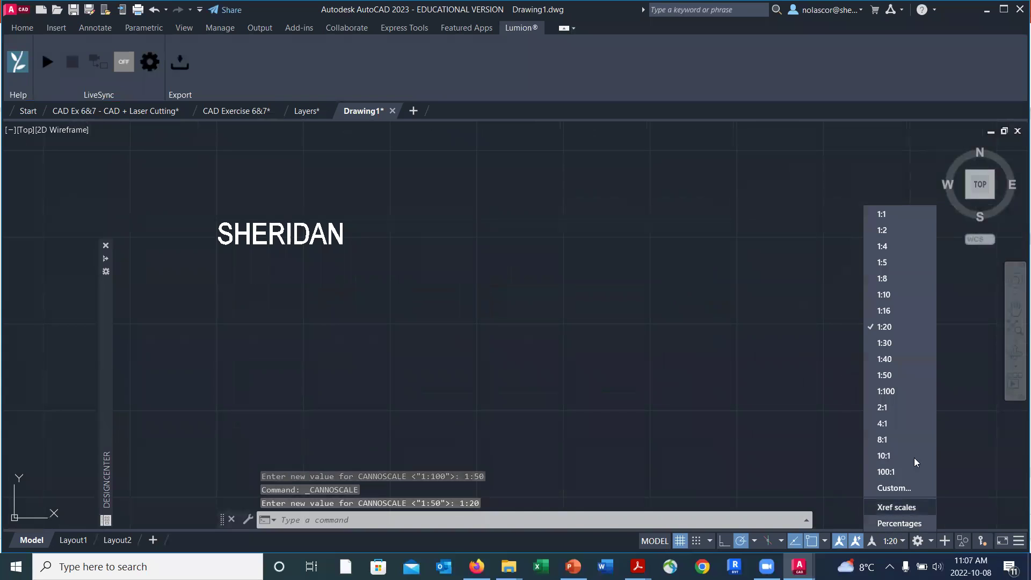
left_click(915, 396)
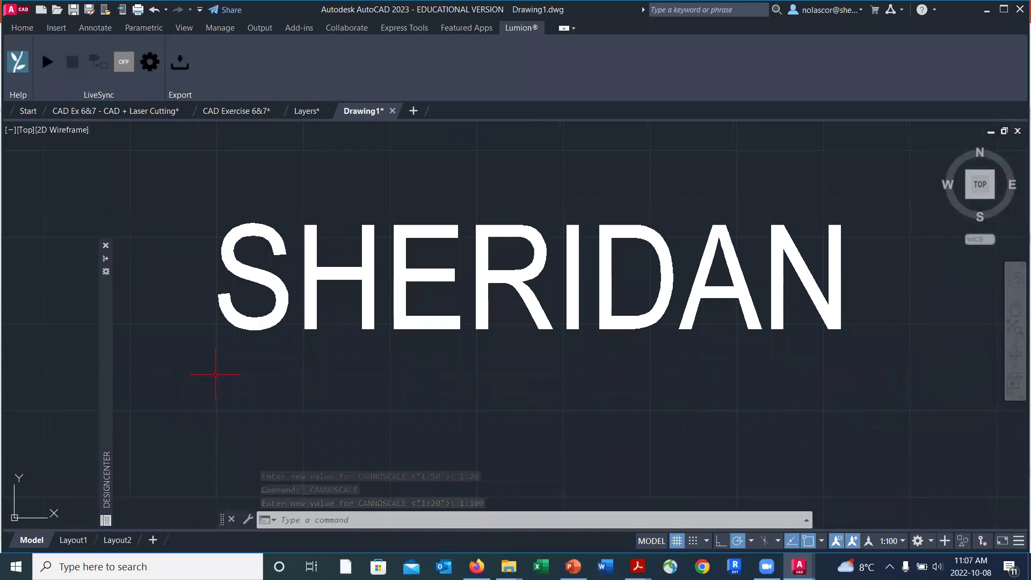
- Check the height of the SHERIDAN text at 1:100 with the Distance command
type("DI")
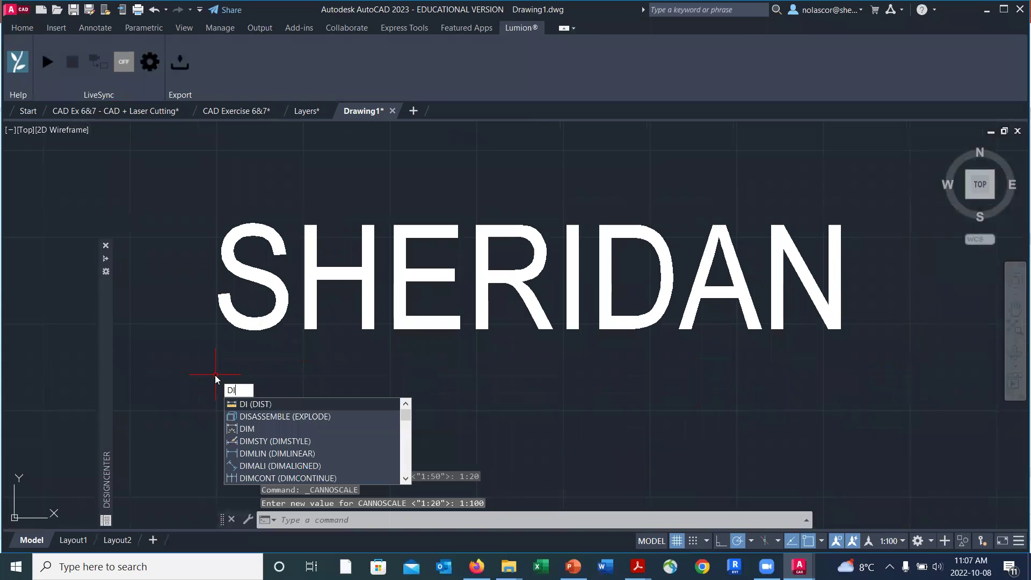
key("Return")
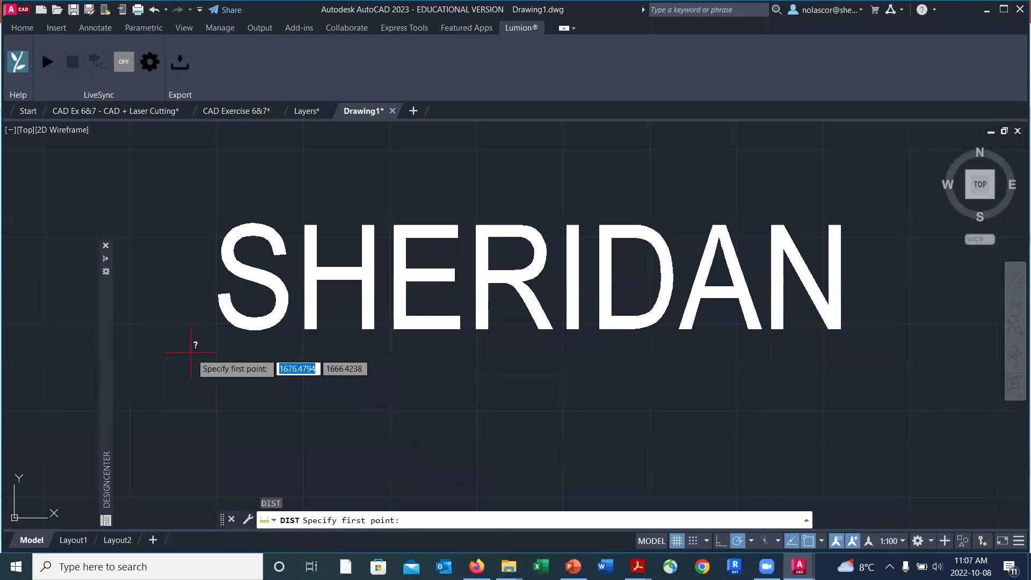
left_click(189, 335)
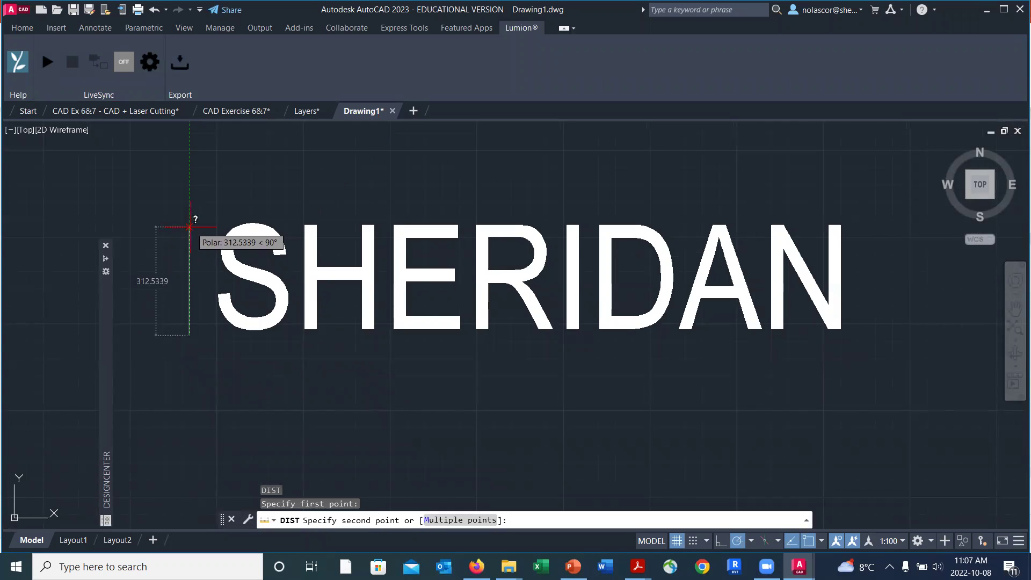
key("Escape")
left_click(825, 469)
left_click(786, 436)
- Set the annotation scale to 1:50 and measure a distance beside the SHERIDAN text
left_click(896, 541)
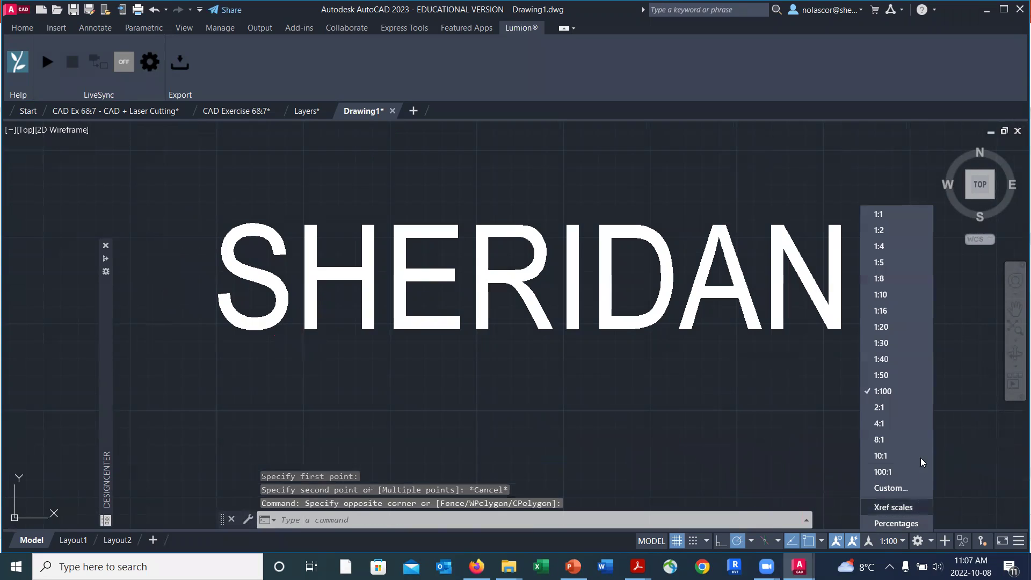
left_click(880, 374)
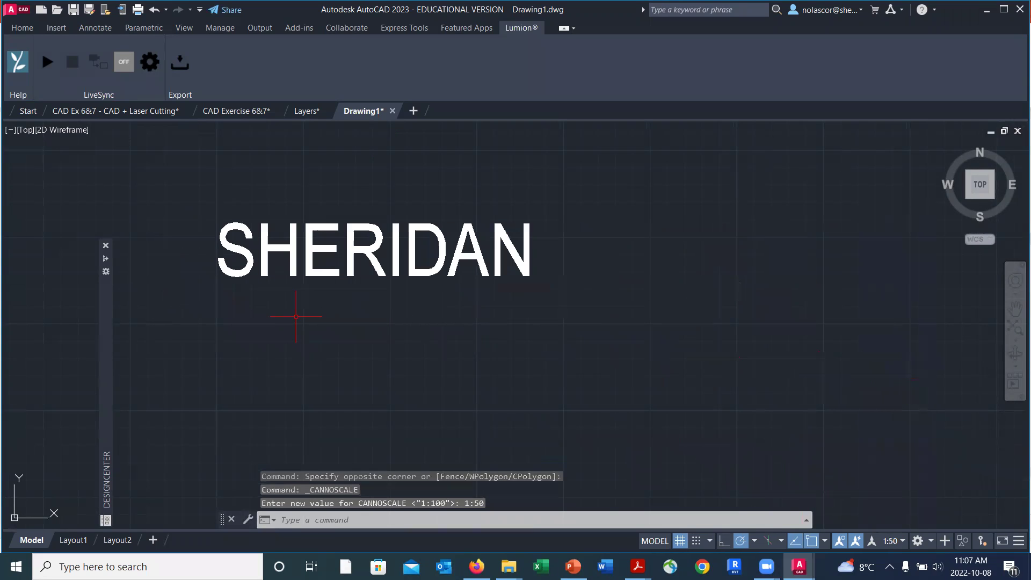
type("di")
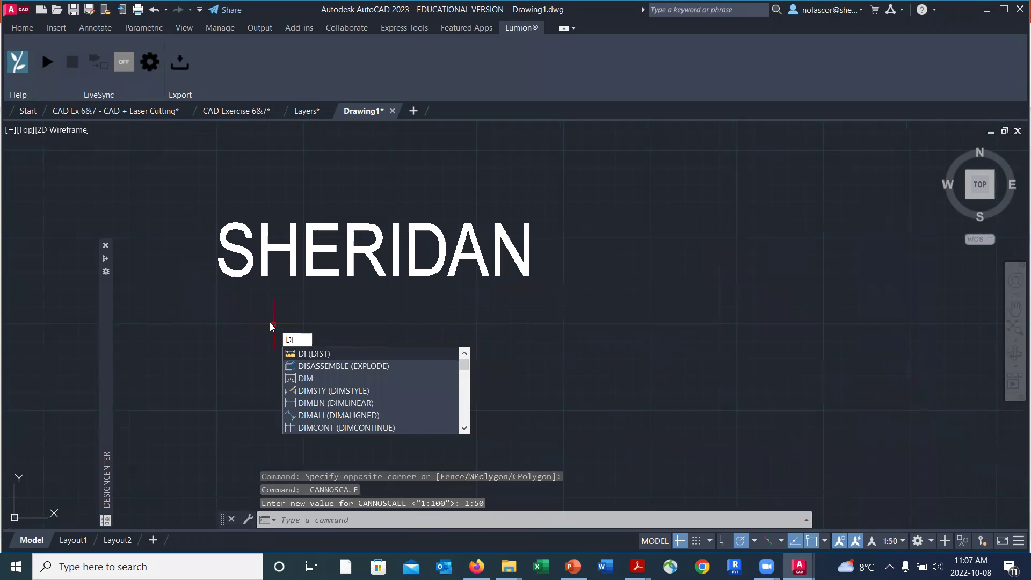
key("Return")
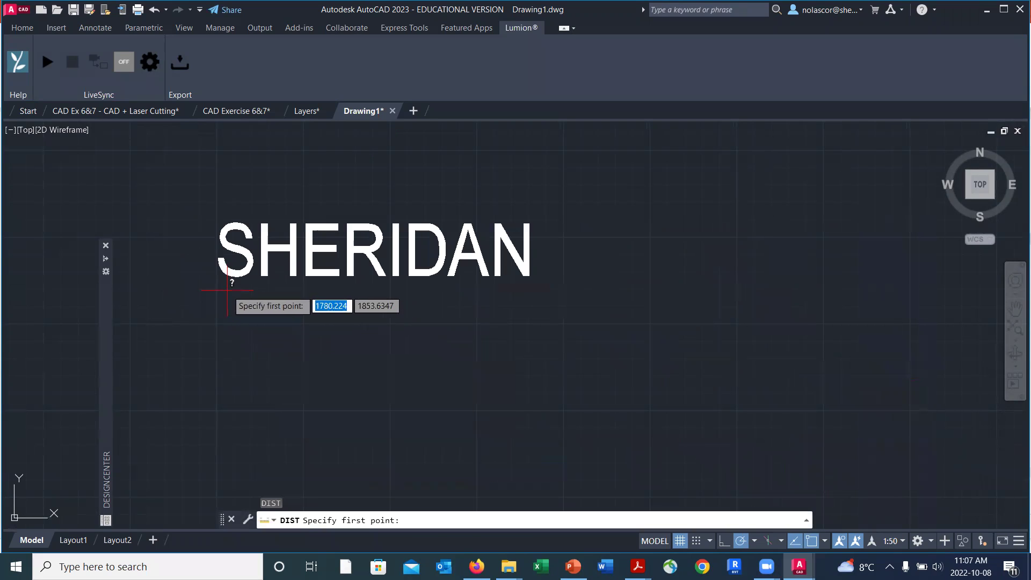
left_click(201, 278)
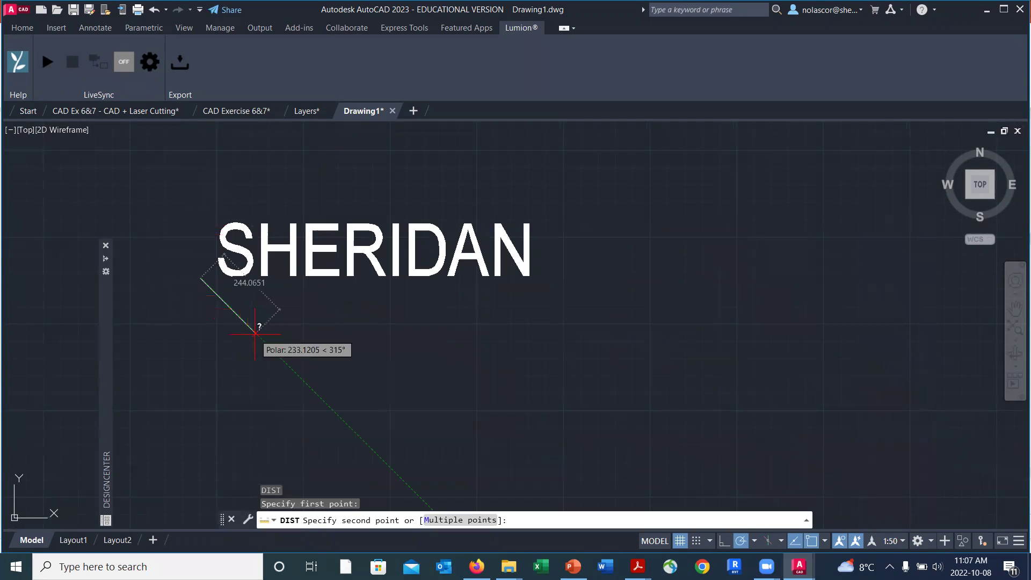
left_click(317, 364)
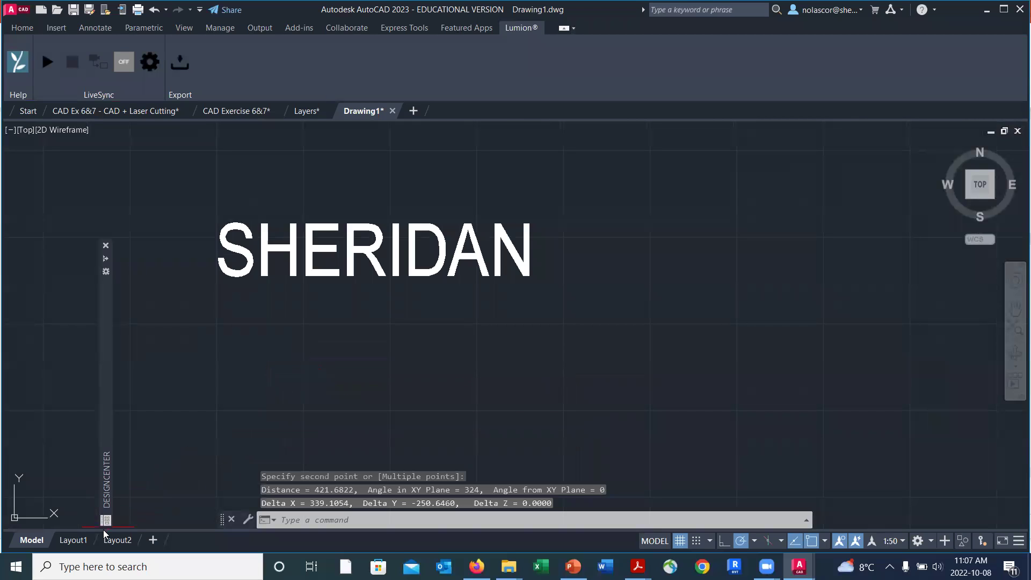
- Switch to Layout2 and stretch the viewport's upper-right corner to near the sheet's upper-right corner
mouse_move(76, 543)
left_click(117, 540)
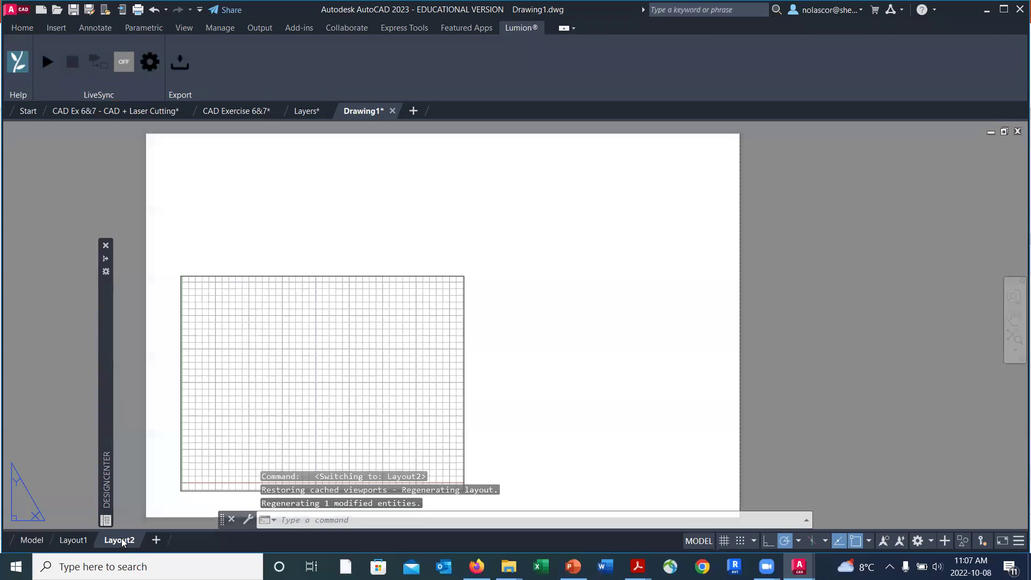
left_click(465, 314)
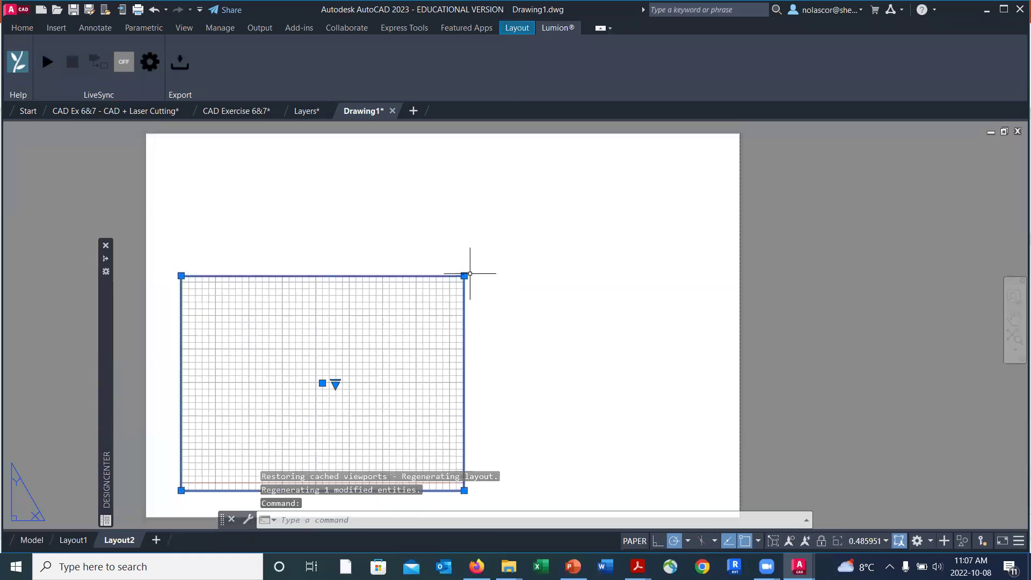
left_click(463, 276)
left_click(726, 145)
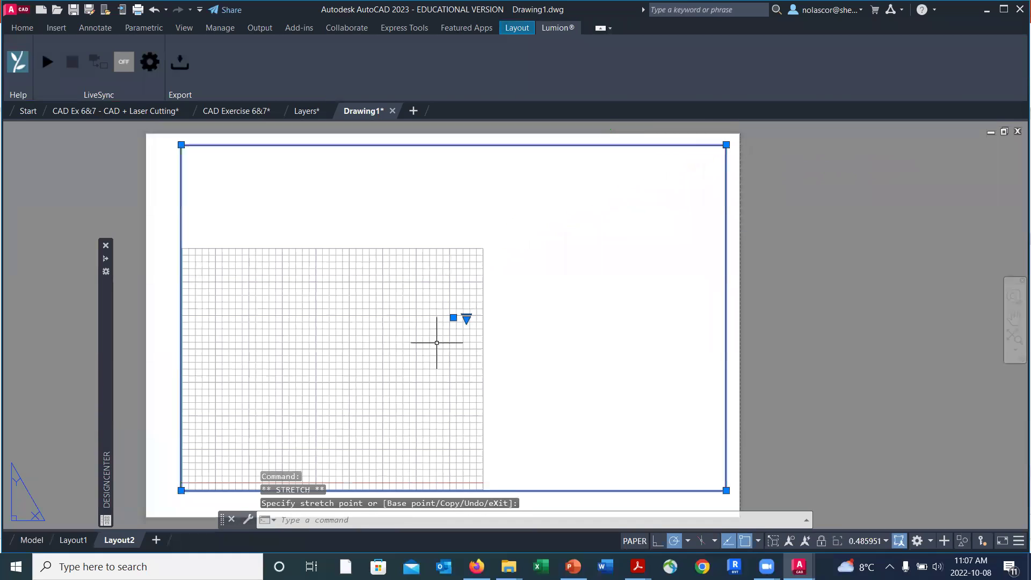
- Stretch the Layout2 viewport's lower-left corner to near the sheet's lower-left corner and clear the selection
left_click(181, 490)
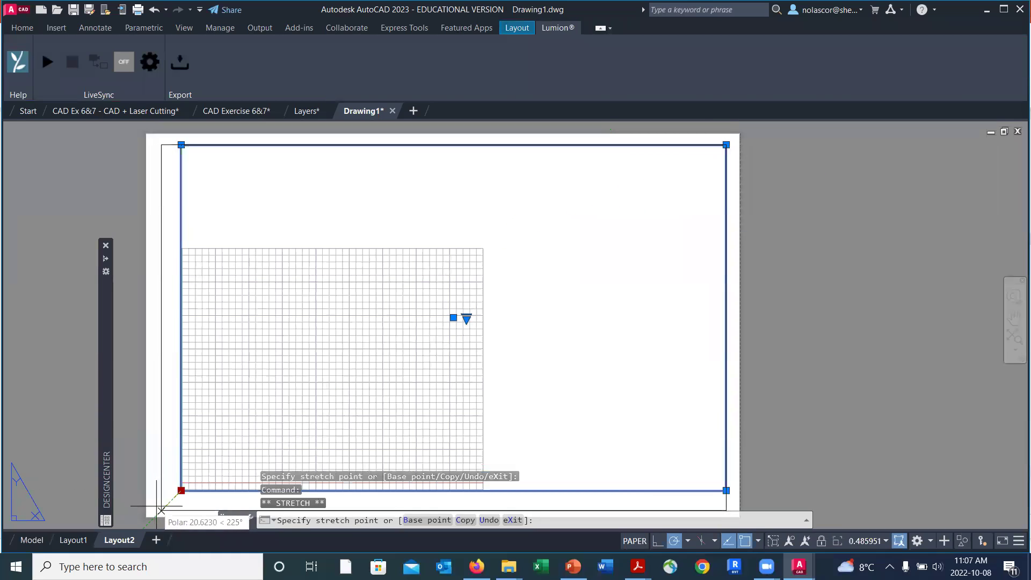
left_click(161, 510)
left_click(788, 334)
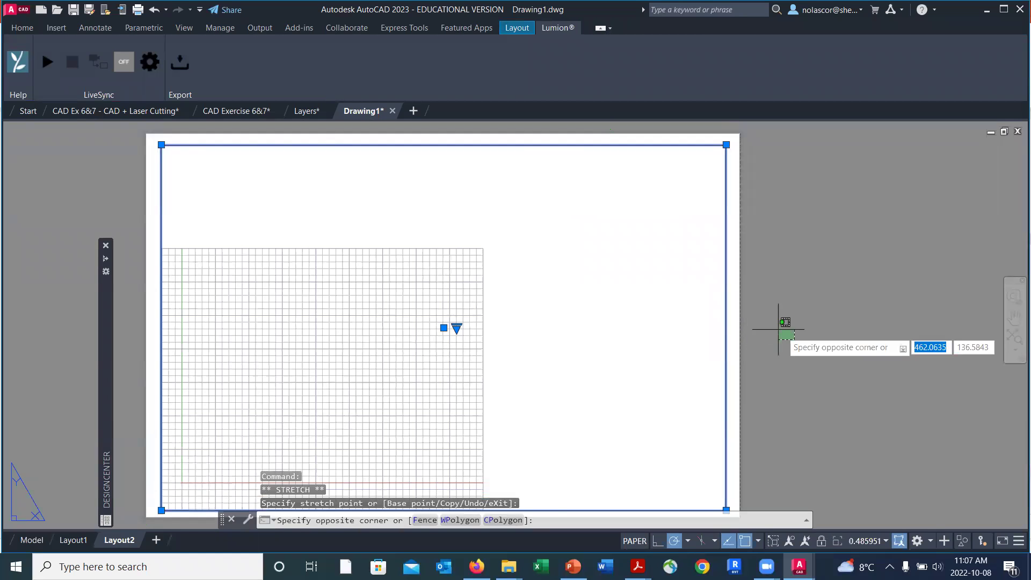
middle_click_drag(662, 333, 703, 318)
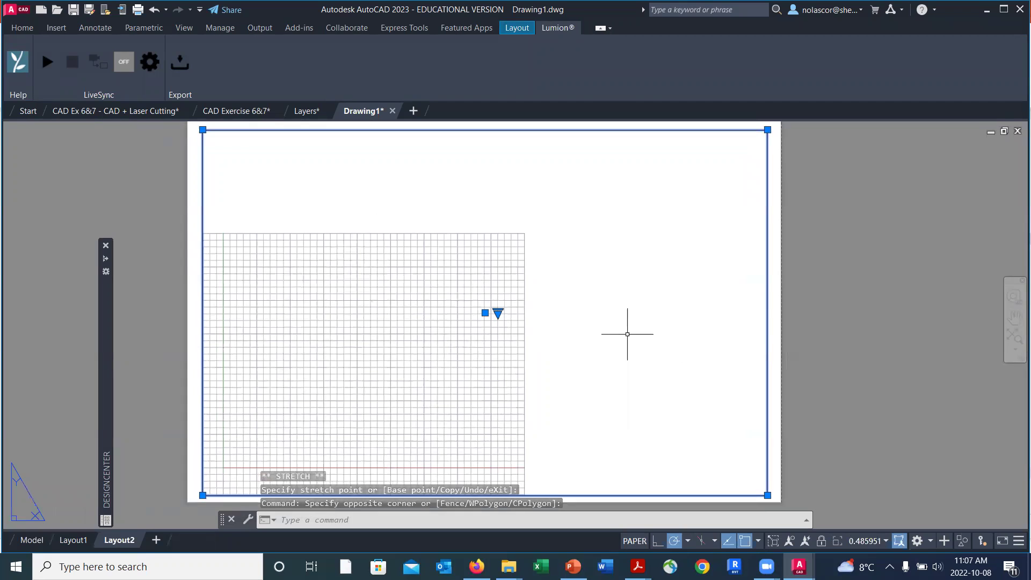
key("Escape")
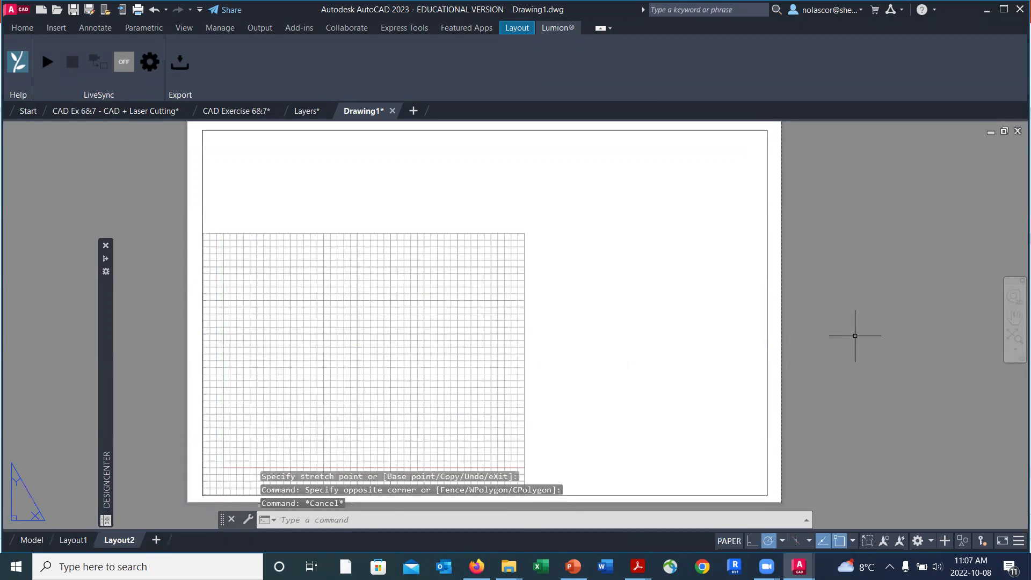
- Draw a horizontal line across the middle of the layout, extending past both side edges of the sheet
type("l")
key("Return")
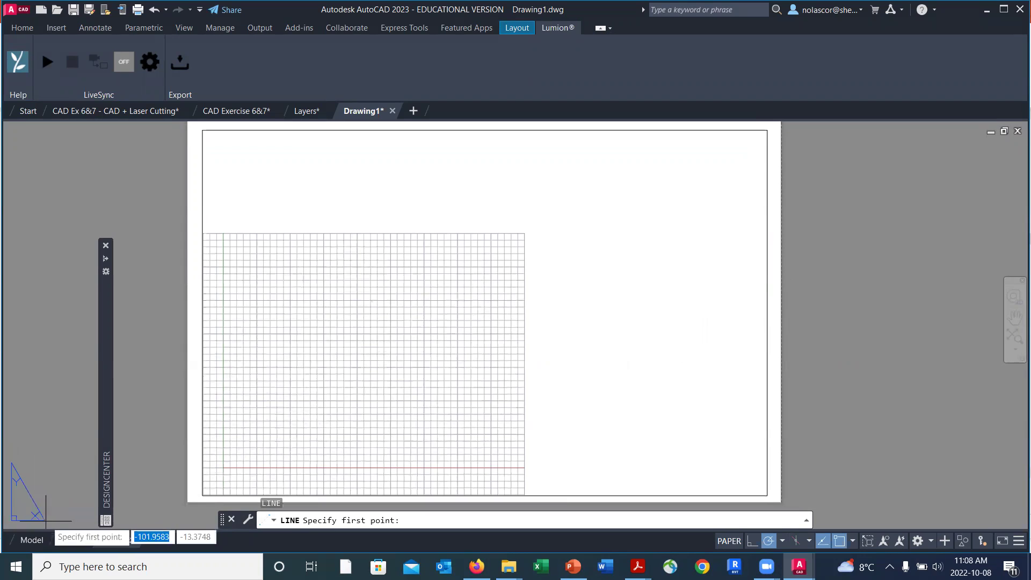
left_click(160, 314)
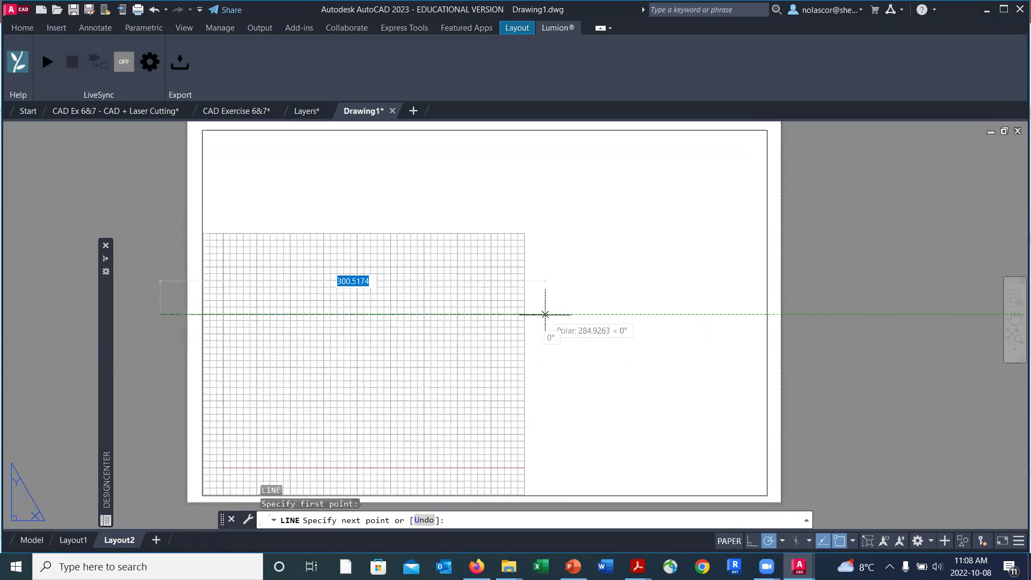
left_click(844, 314)
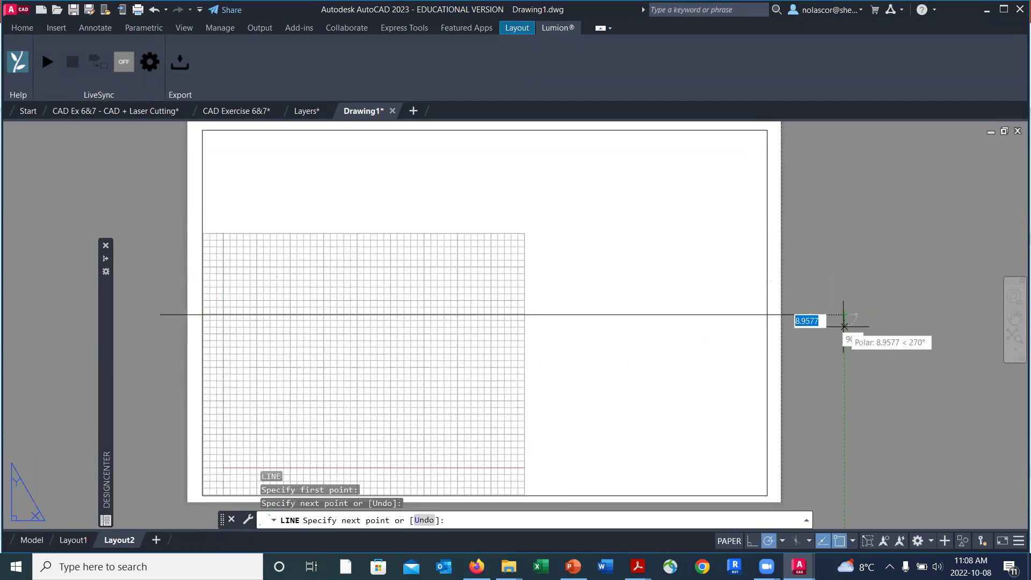
key("Return")
- Offset the horizontal line upward by 3 to make a pair of guide lines
type("o")
key("Return")
type("3")
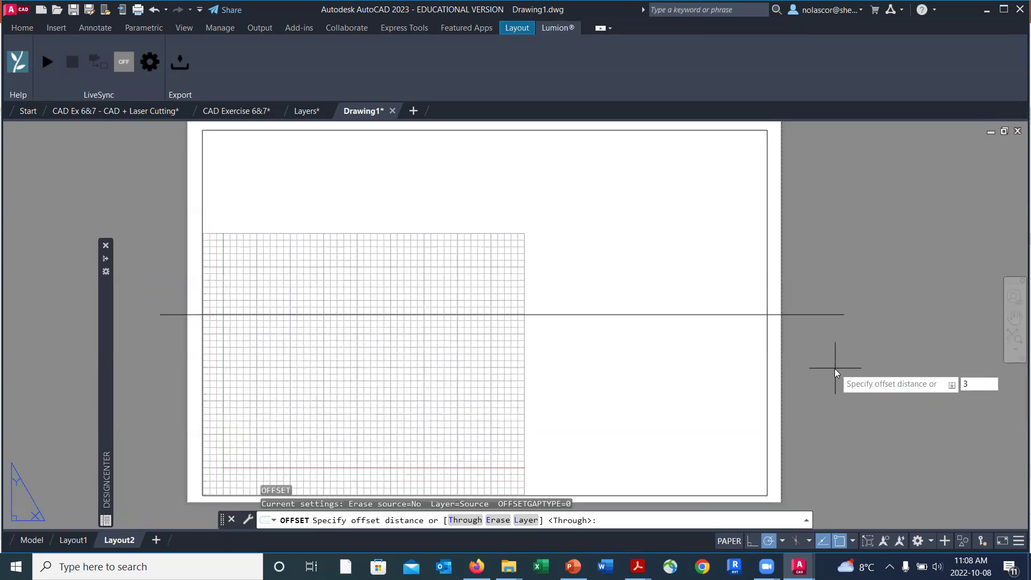
key("Return")
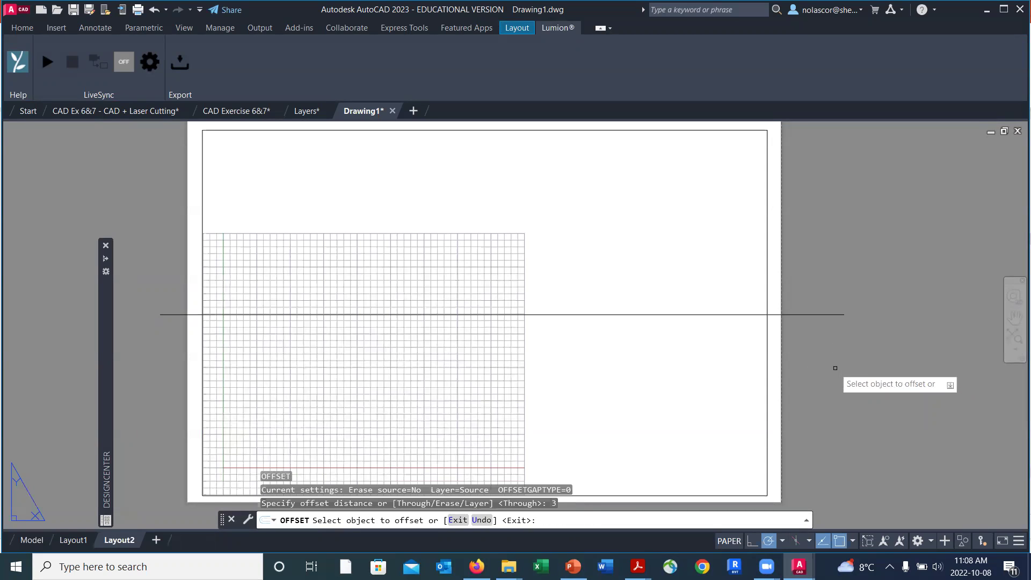
left_click(797, 314)
left_click(819, 298)
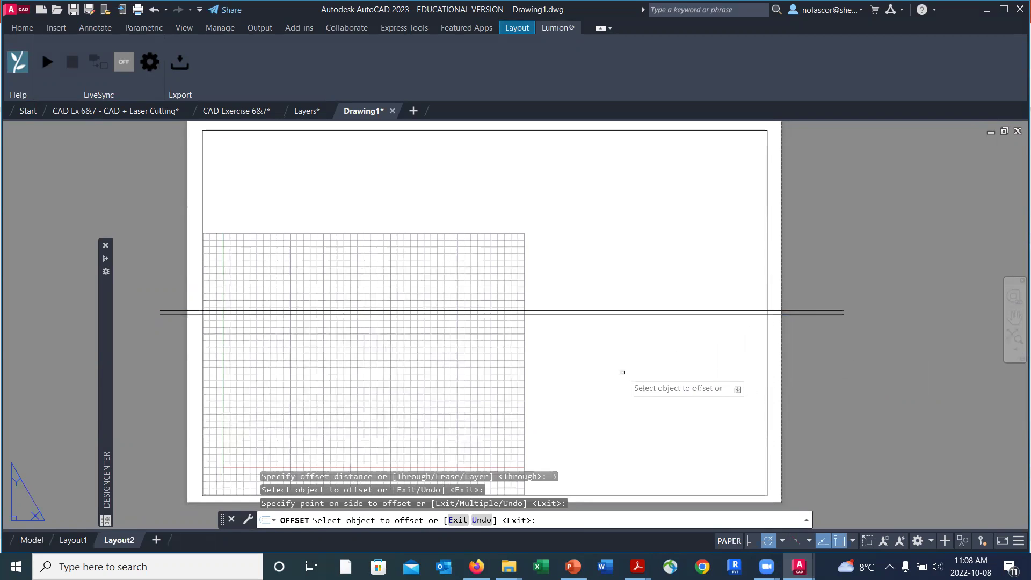
key("Return")
- Activate the viewport's model space and zoom it to the drawing extents
double_click(562, 370)
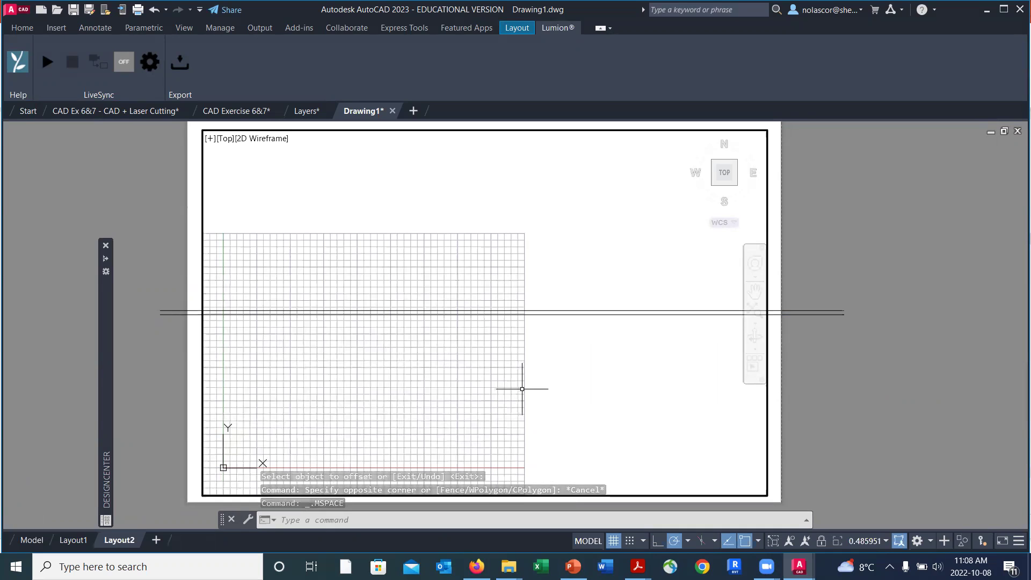
type("z")
key("Return")
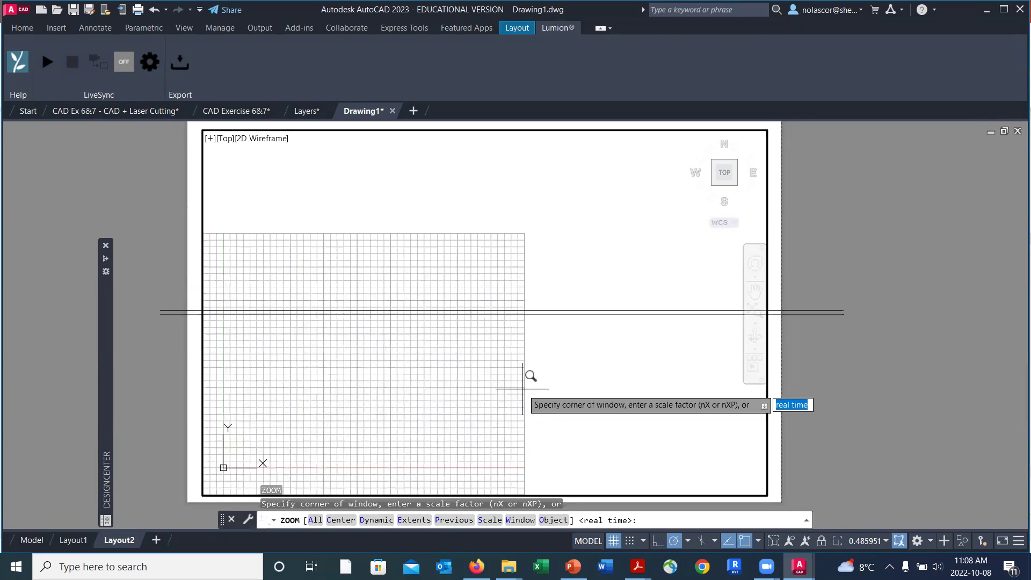
type("e")
key("Return")
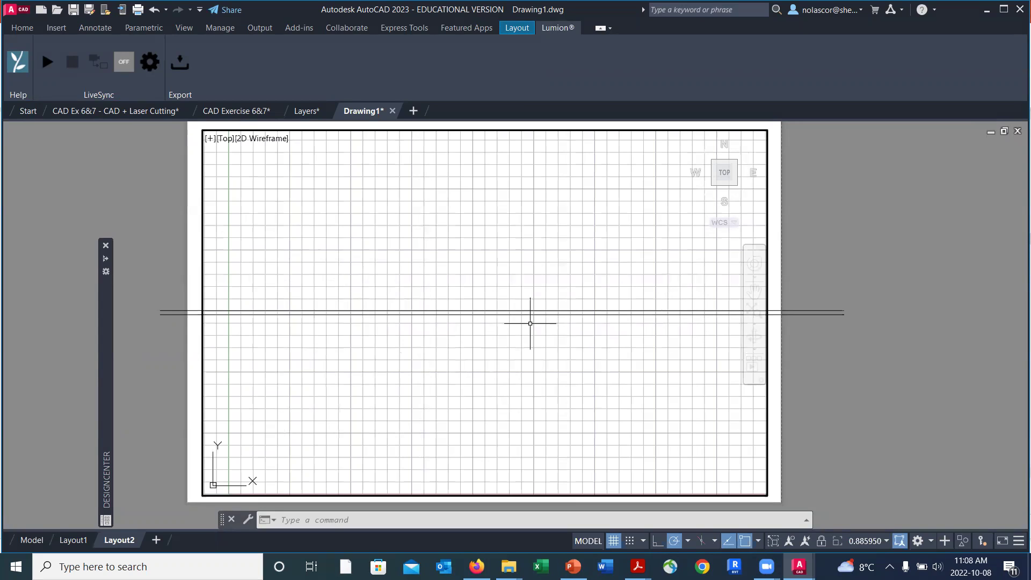
- Enable showing annotative objects at all scales and adding scales automatically, and zoom the viewport to the extents of the SHERIDAN text
left_click(789, 541)
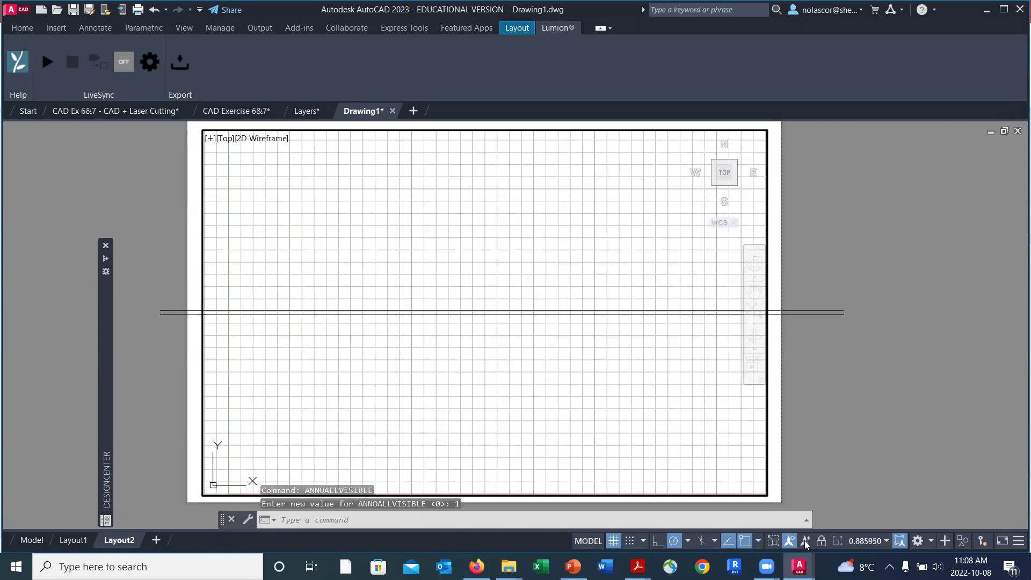
left_click(806, 541)
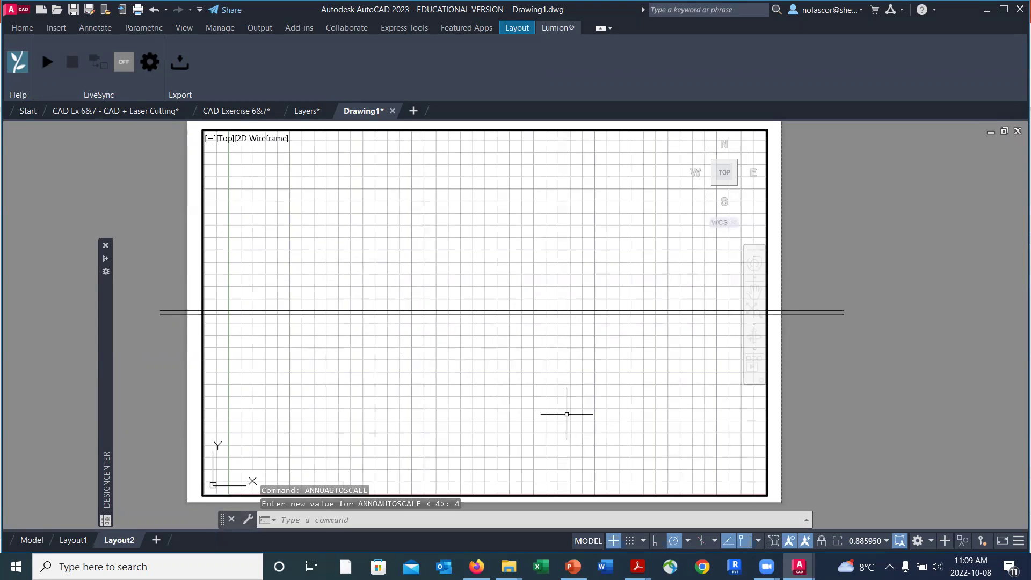
type("z")
key("Return")
type("e")
key("Return")
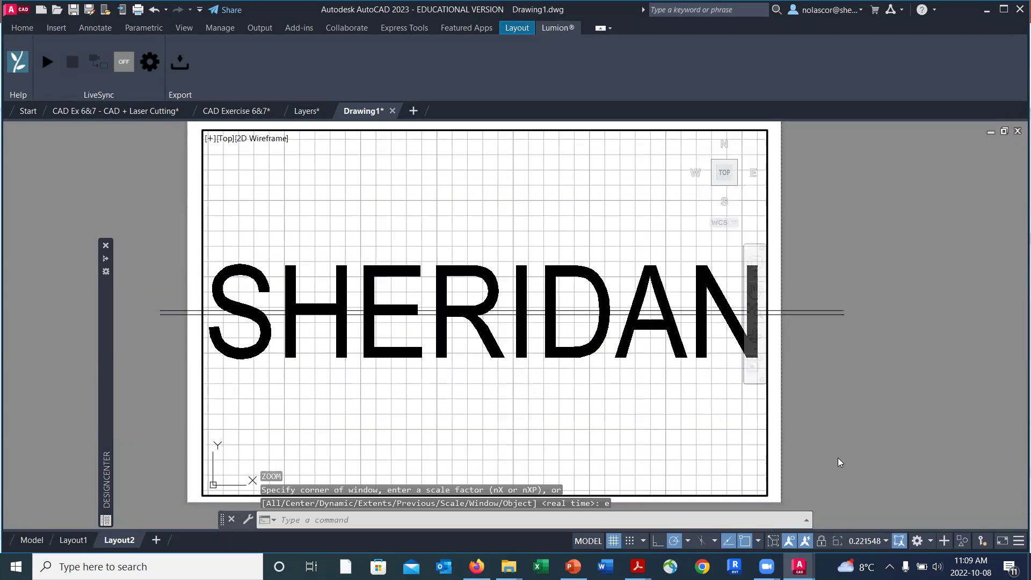
- Test the SHERIDAN text at viewport scales 1:100 and 1:50, aligning it between the two guide lines
left_click(882, 540)
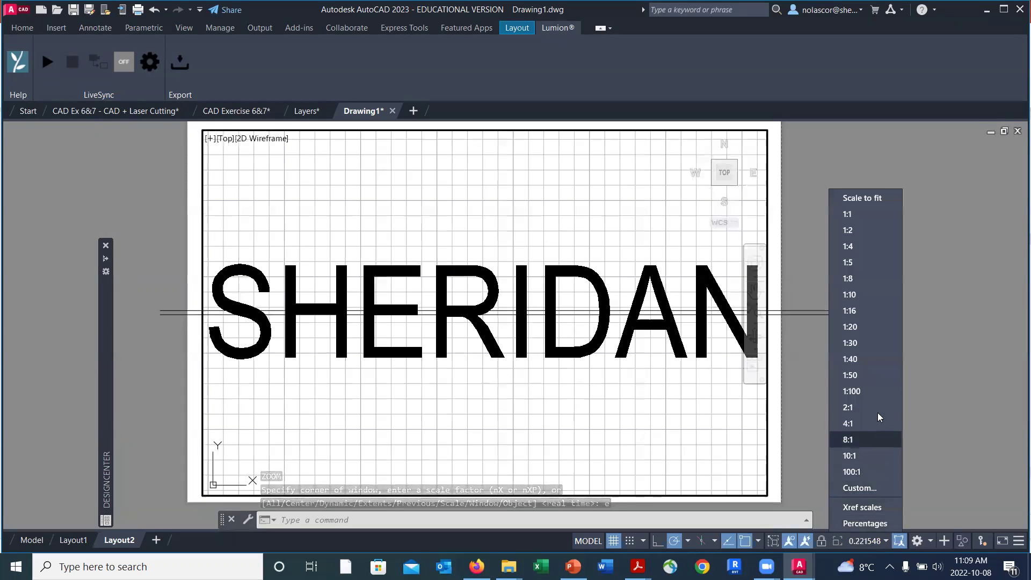
left_click(876, 392)
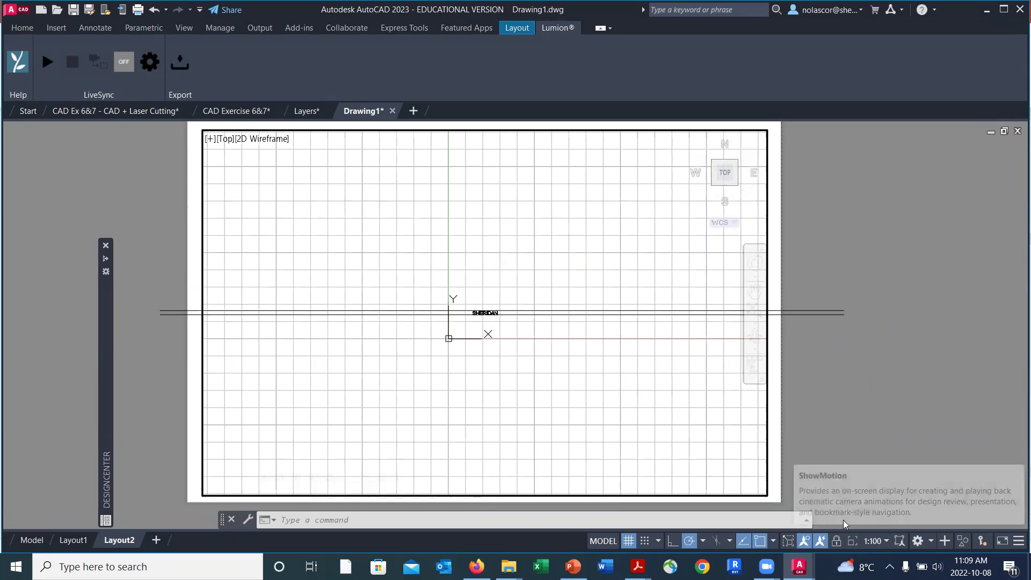
left_click(881, 542)
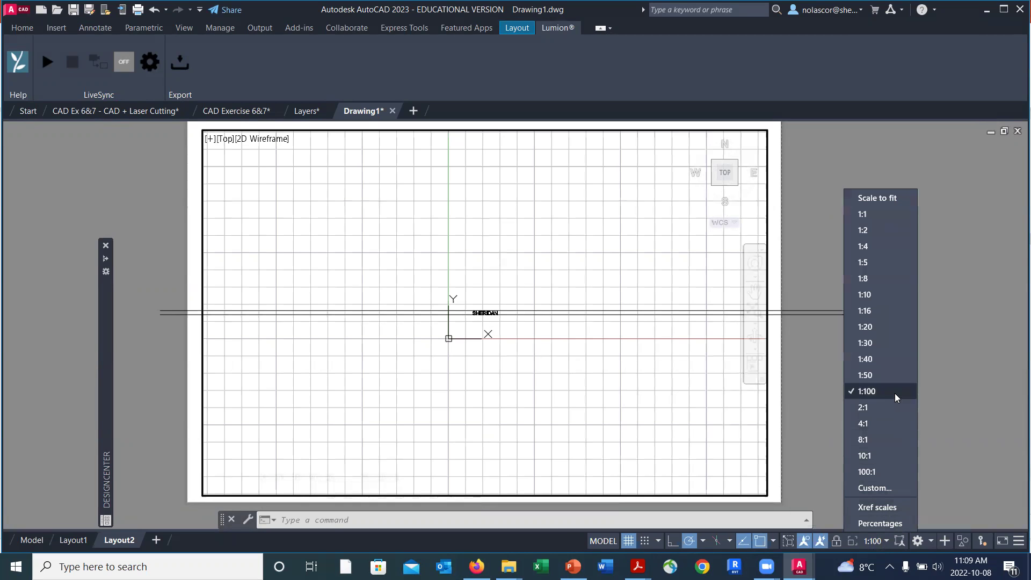
left_click(896, 378)
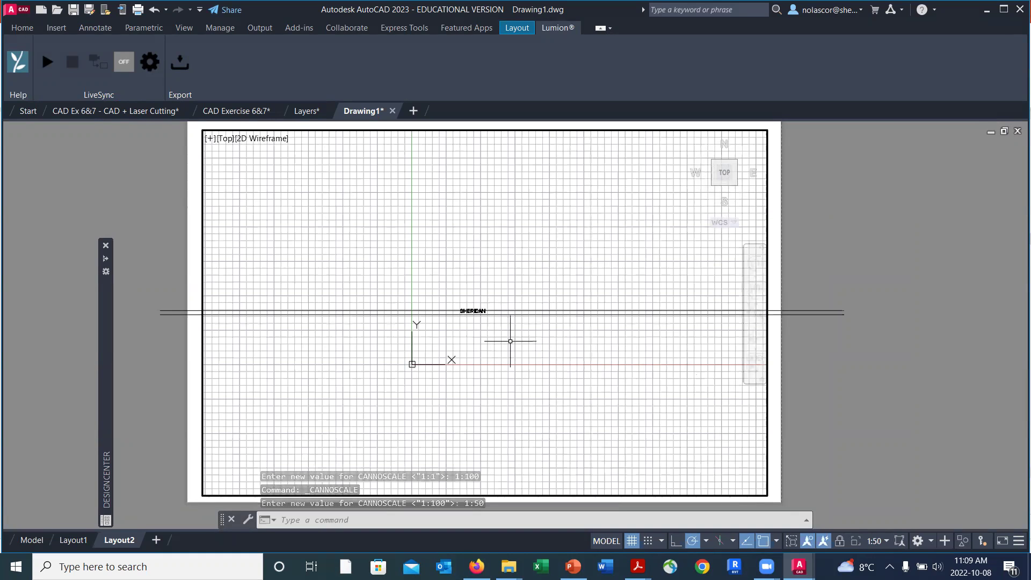
middle_click_drag(510, 340, 503, 341)
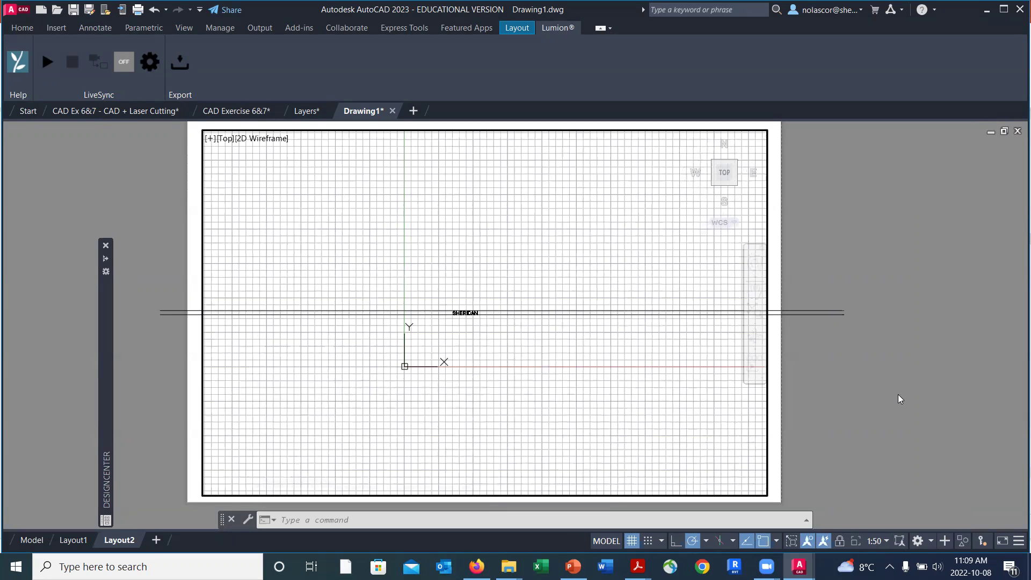
- Test the SHERIDAN text at viewport scales 1:10 and 1:5, realigning it between the two guide lines each time
left_click(880, 541)
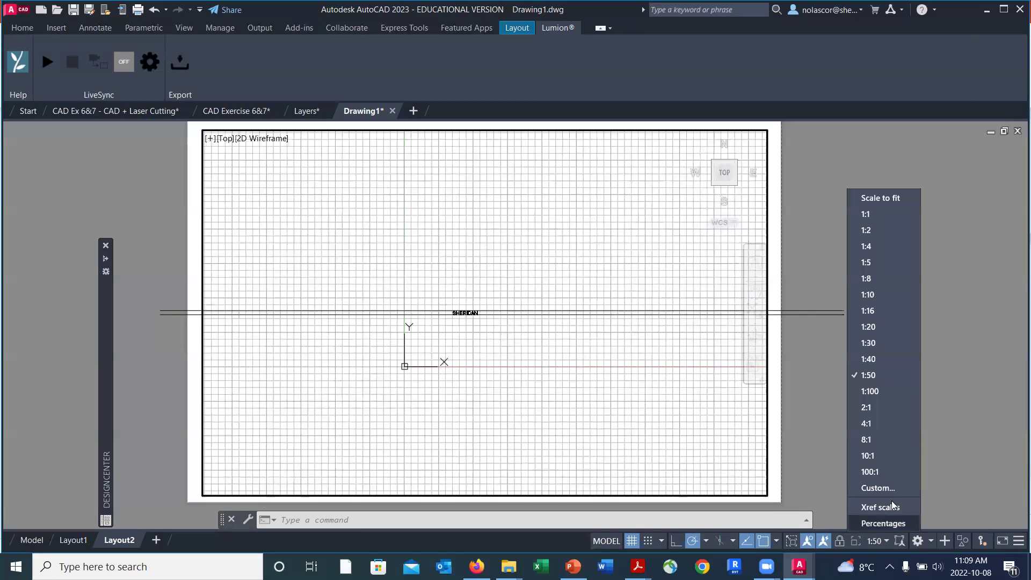
left_click(897, 295)
mouse_move(494, 344)
middle_mouse_down()
mouse_move(505, 355)
mouse_move(497, 350)
middle_mouse_up()
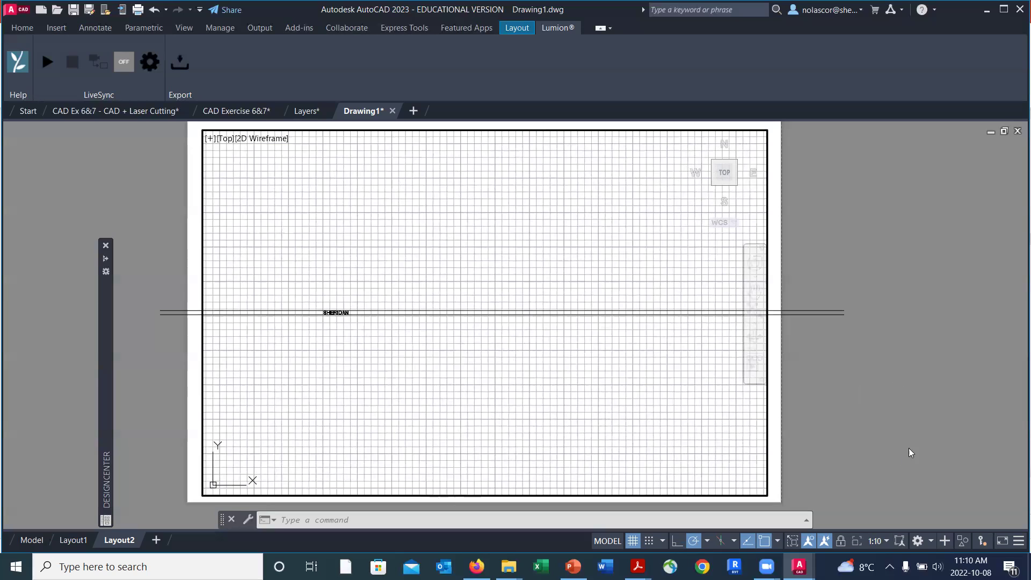
left_click(881, 541)
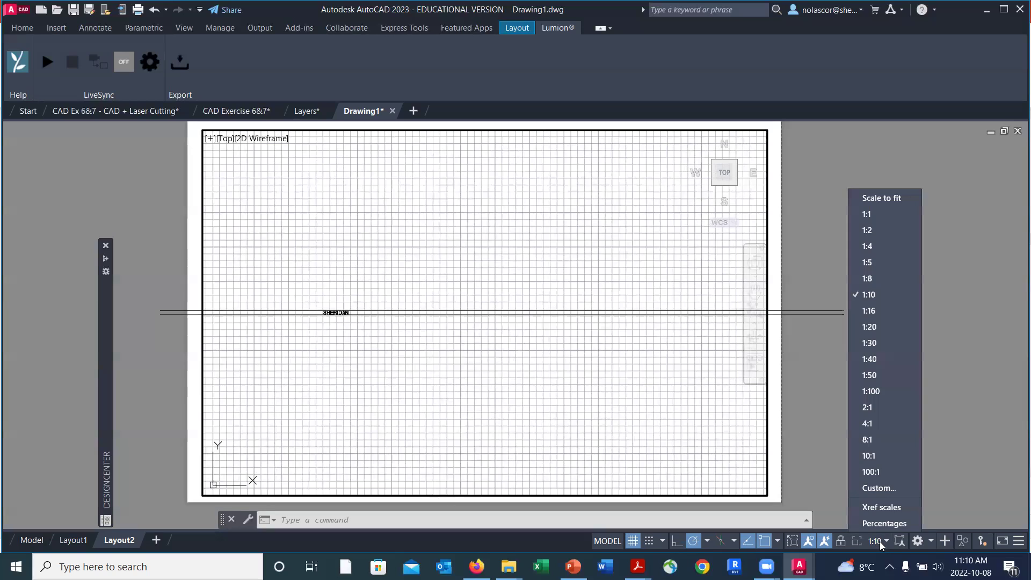
left_click(880, 263)
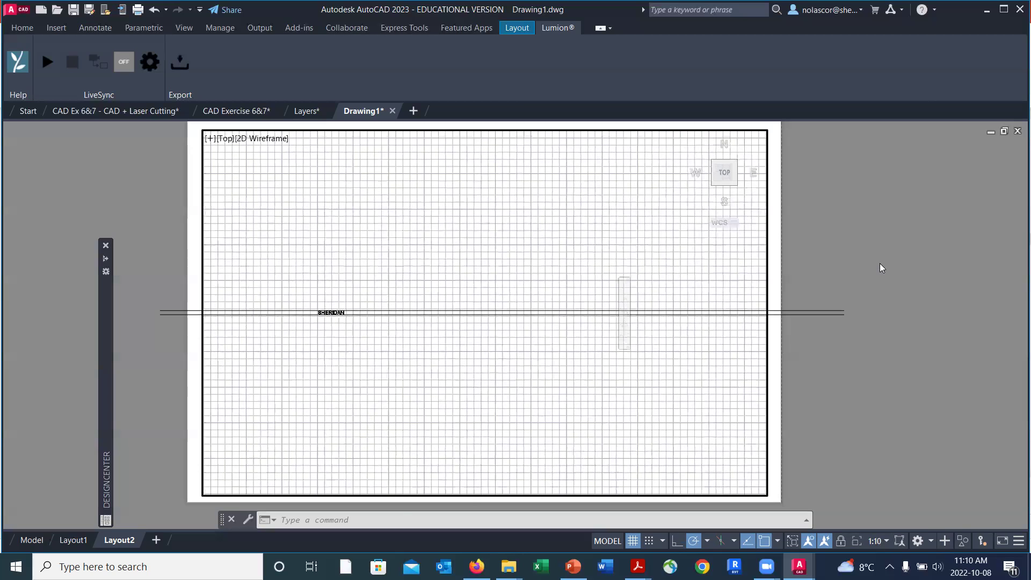
middle_click_drag(333, 372, 576, 368)
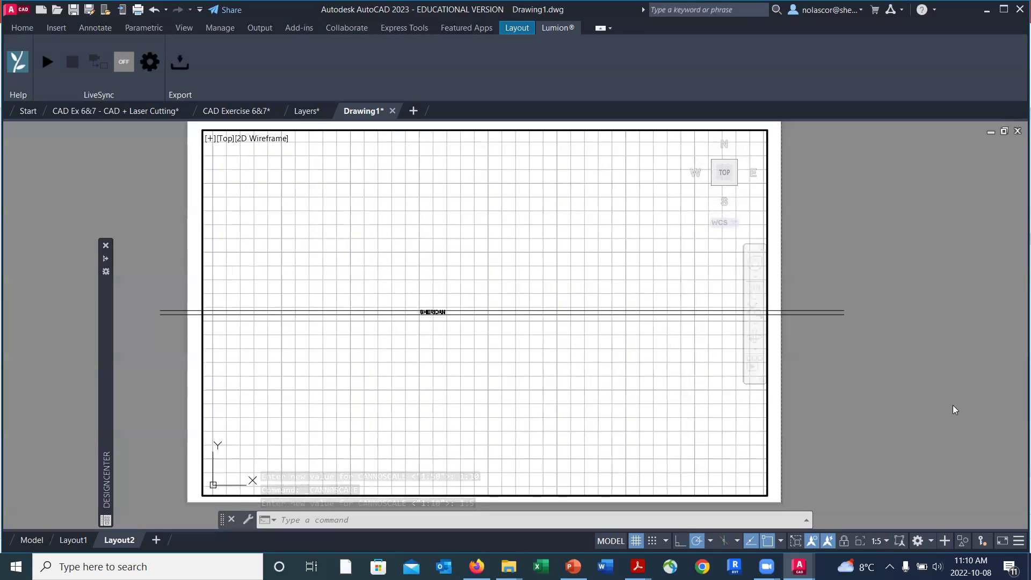
- Return the viewport scale to 1:100 and align the SHERIDAN text between the two guide lines
left_click(881, 541)
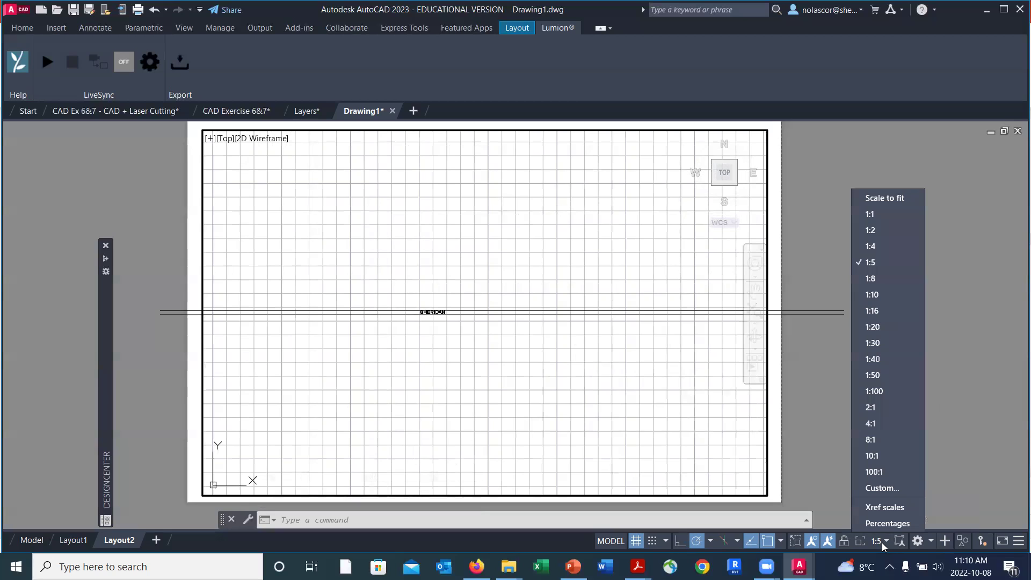
left_click(911, 391)
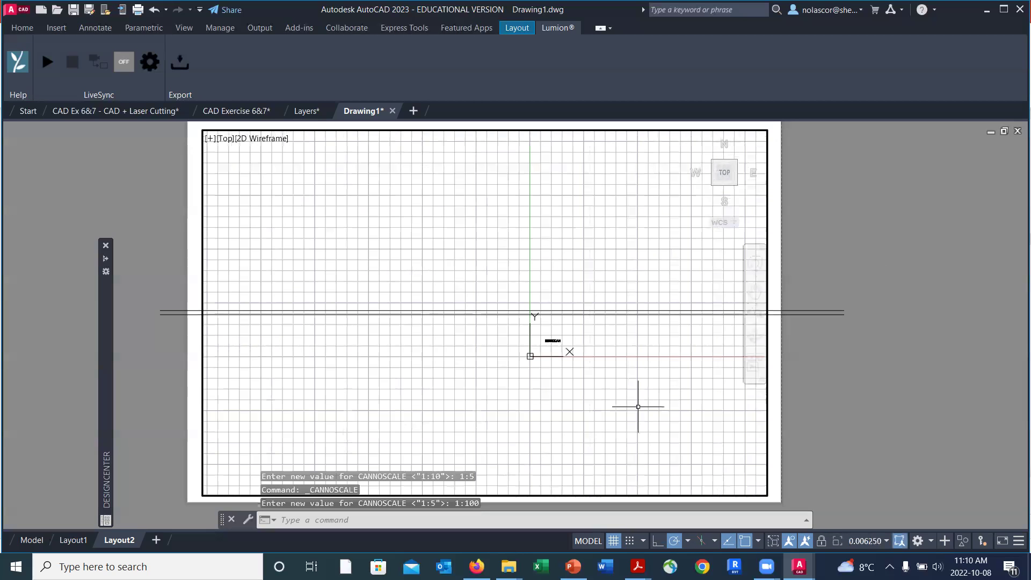
left_click(868, 541)
left_click(865, 391)
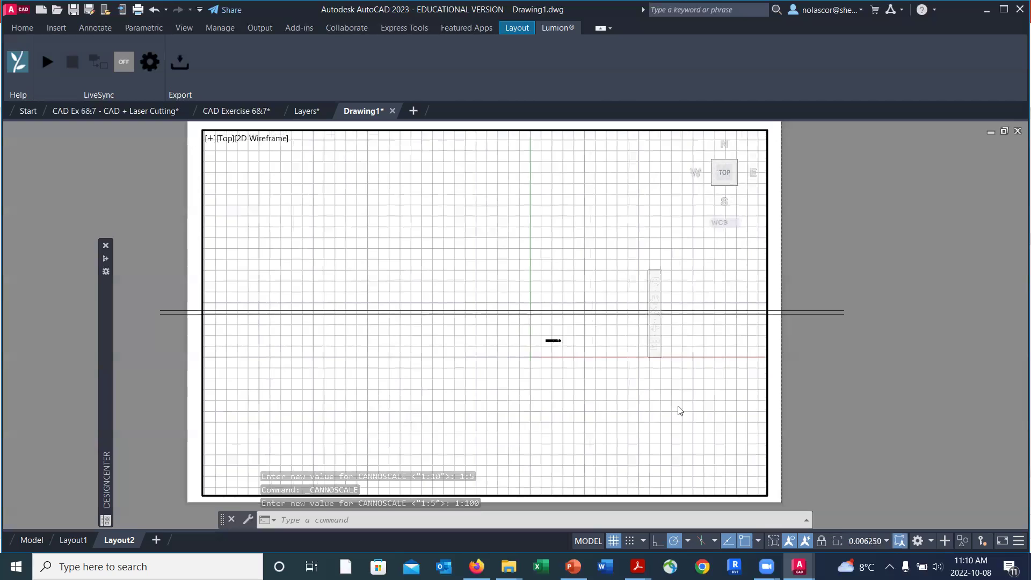
middle_click_drag(679, 428, 568, 384)
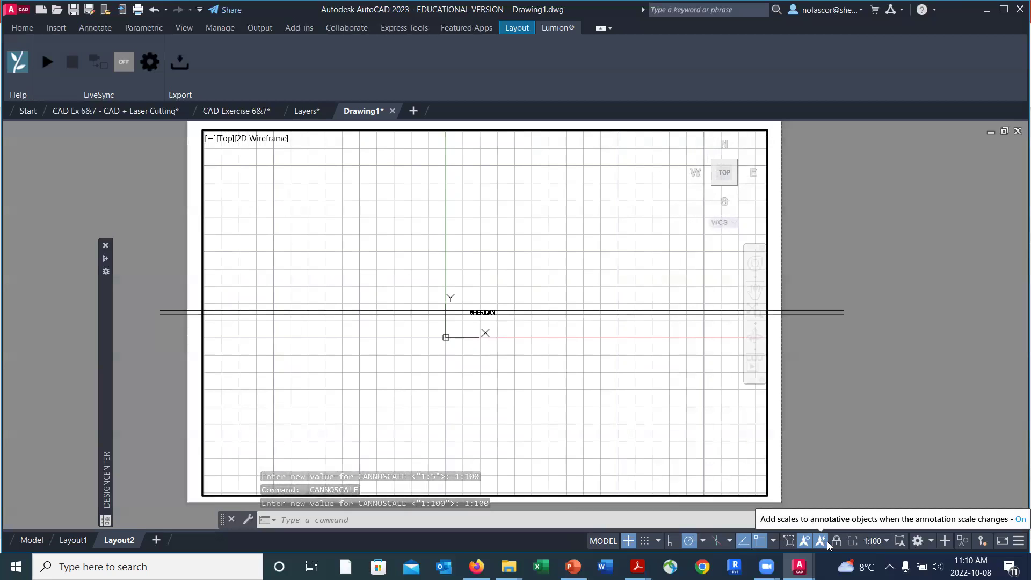
- Return to paper space and select both horizontal guide lines across the sheet
double_click(854, 382)
left_click_drag(875, 379, 823, 274)
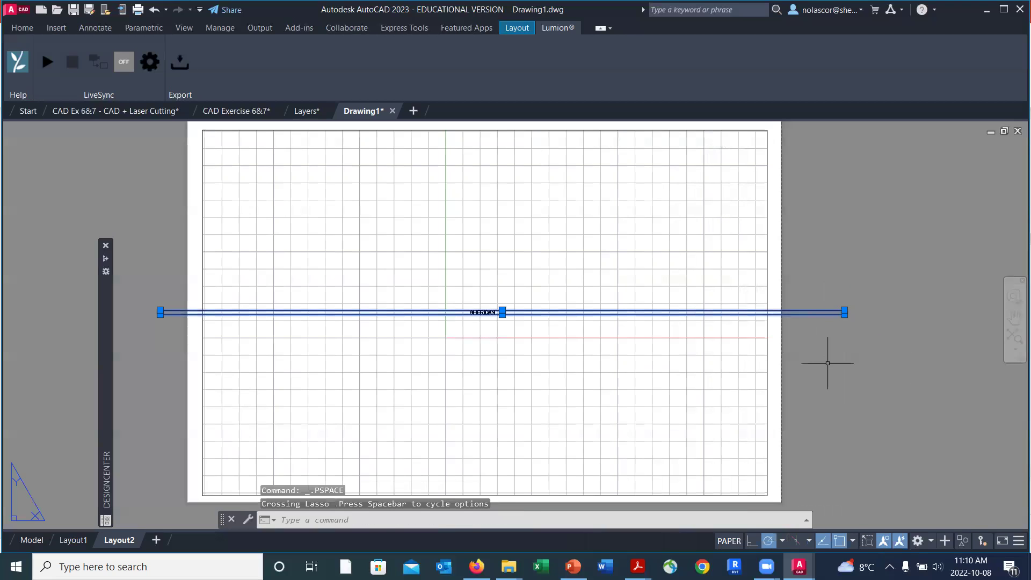